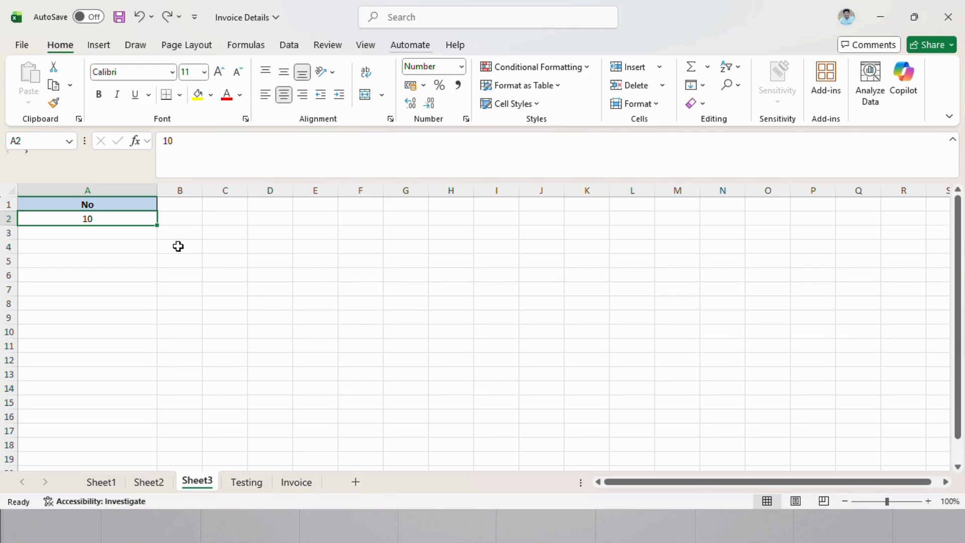
# Fill the value 10 from A2 down through A13
pyautogui.moveTo(157, 225); pyautogui.dragTo(153, 375)
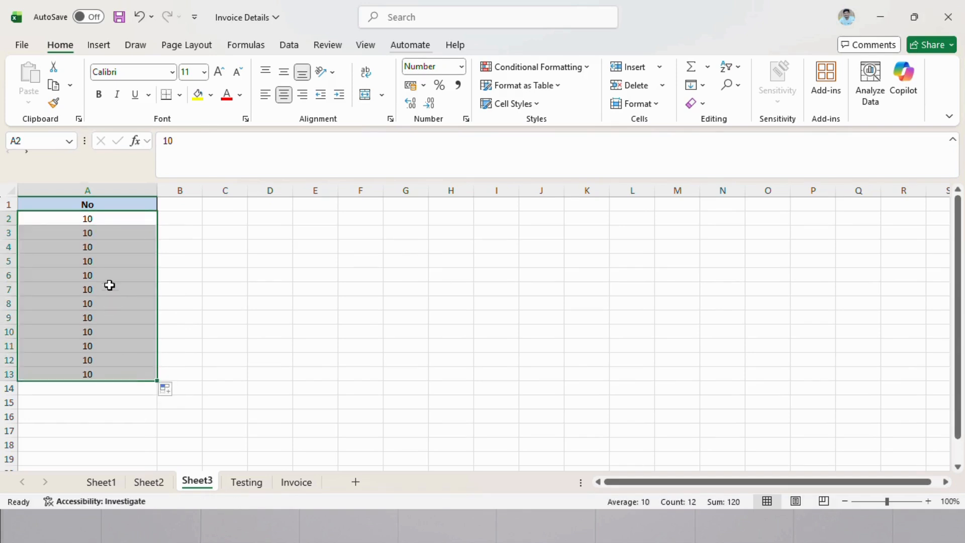
pyautogui.click(110, 241)
pyautogui.click(112, 218)
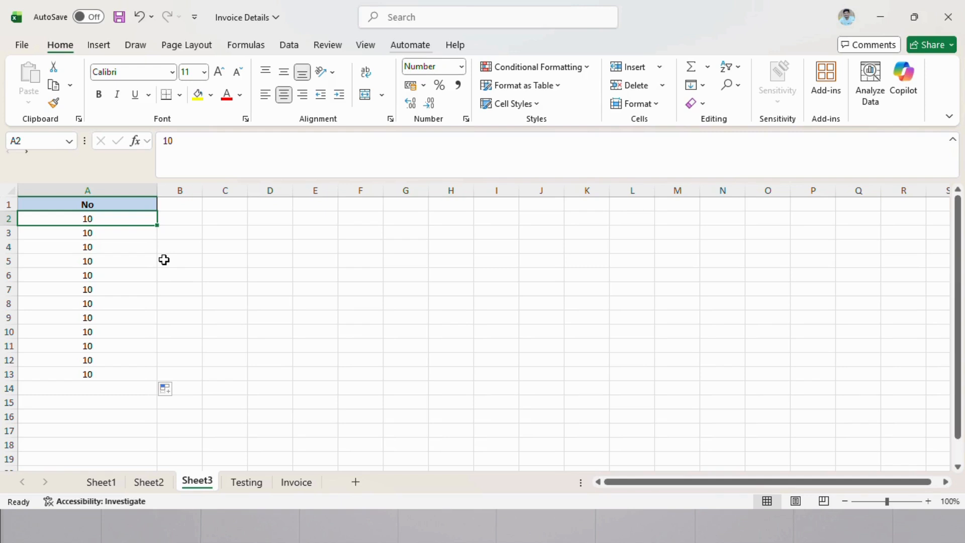
pyautogui.press('Down')
pyautogui.click(141, 272)
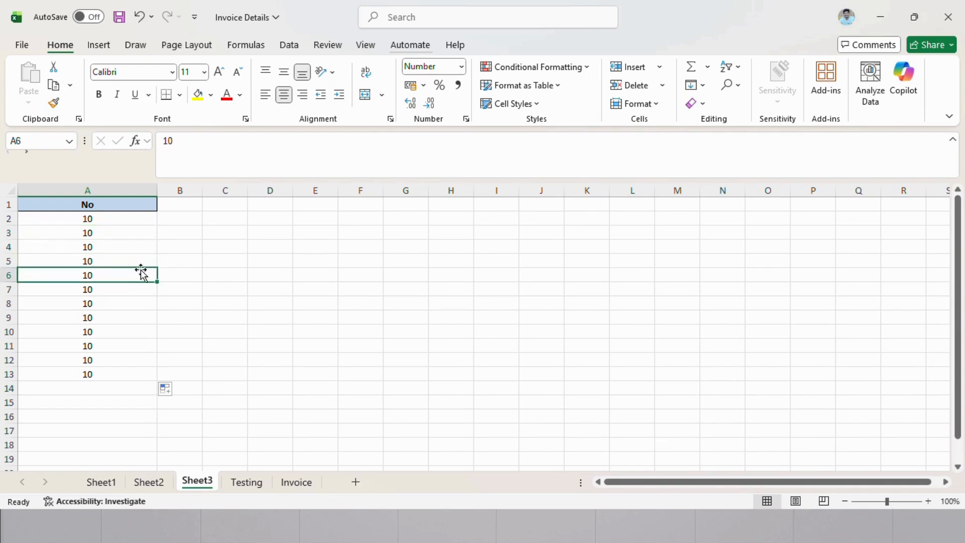
# Enter 12 in A3 and auto-fill the A2:A3 pattern down the No column through A14
pyautogui.click(120, 231)
pyautogui.write('12')
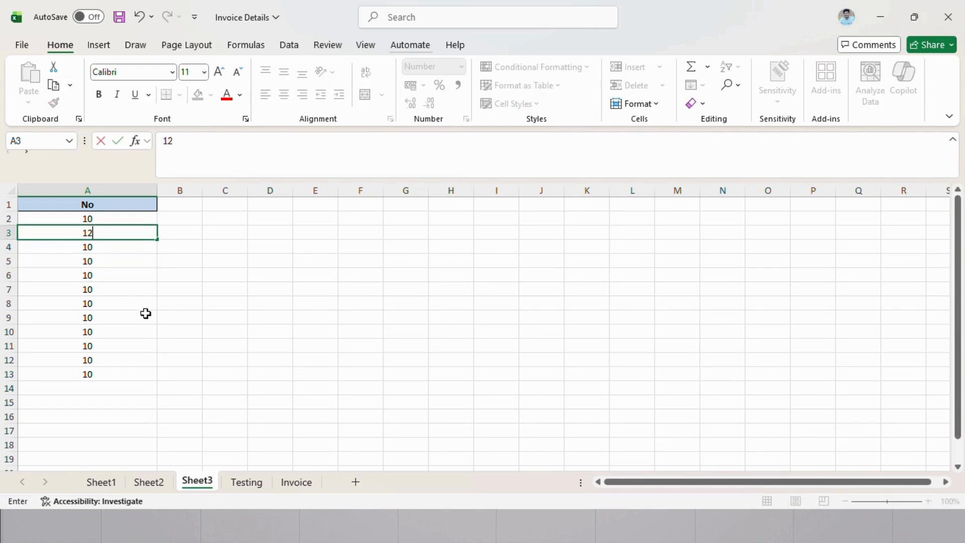
pyautogui.click(126, 253)
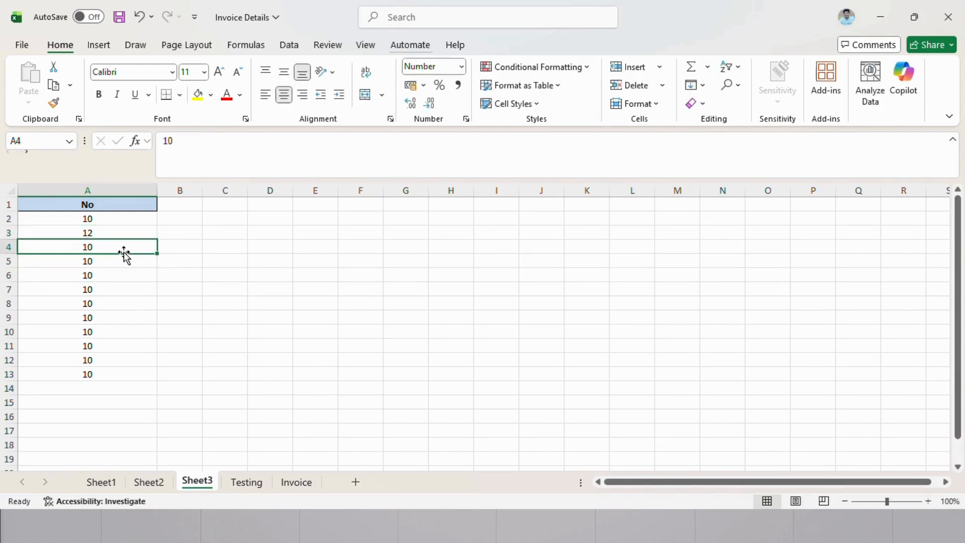
pyautogui.click(117, 231)
pyautogui.click(123, 216)
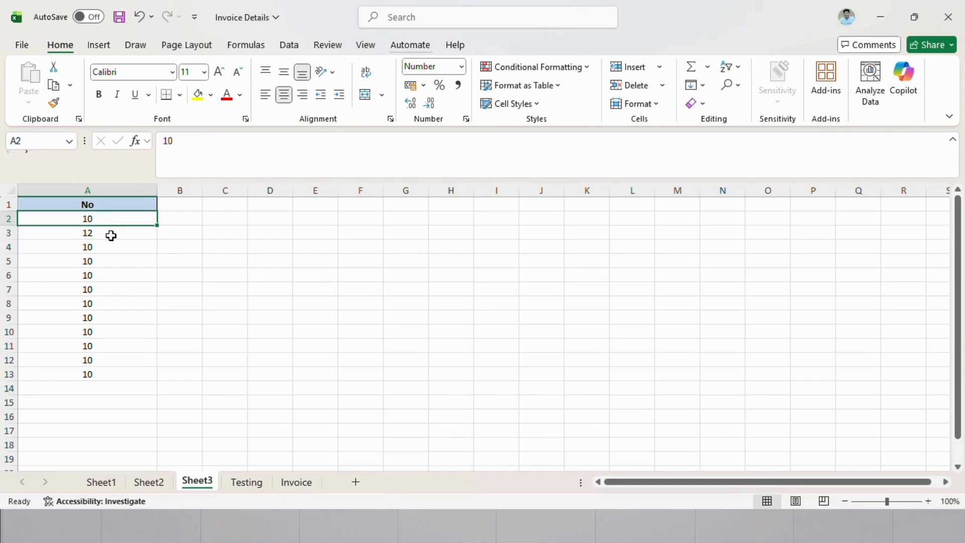
pyautogui.moveTo(121, 217); pyautogui.dragTo(122, 231)
pyautogui.click(113, 235)
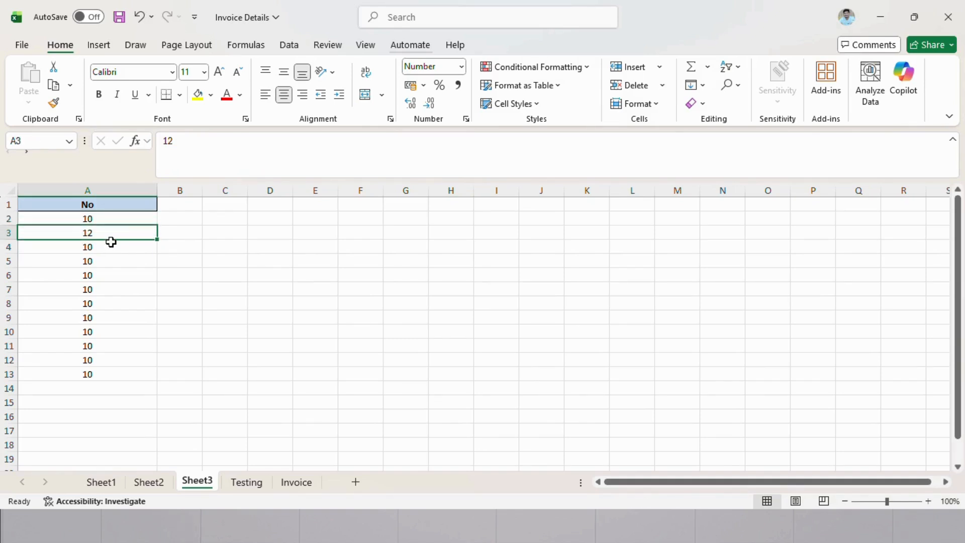
pyautogui.moveTo(121, 217); pyautogui.dragTo(149, 395)
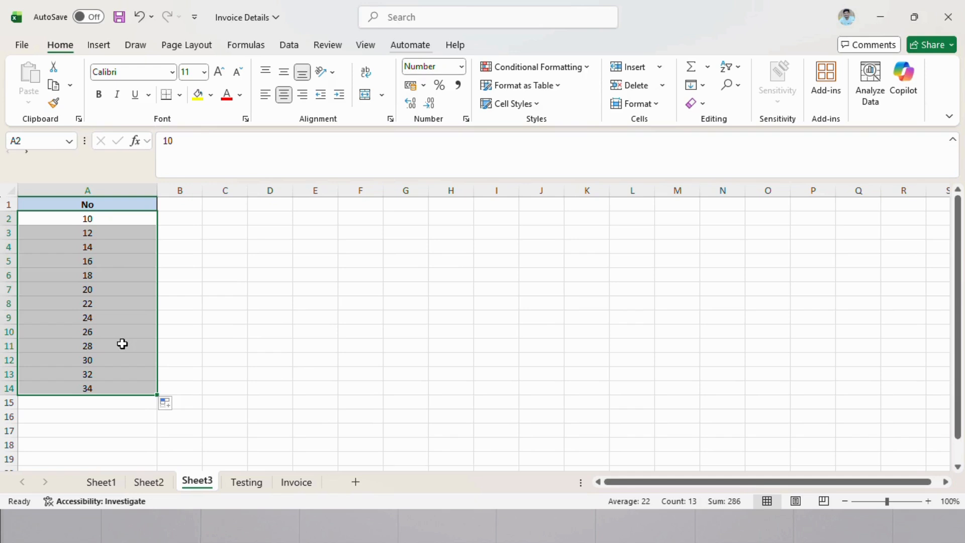
# Open Sheet1 and compare how the dates are stored in the PO Created Date and Receive Date columns
pyautogui.click(101, 483)
pyautogui.click(579, 278)
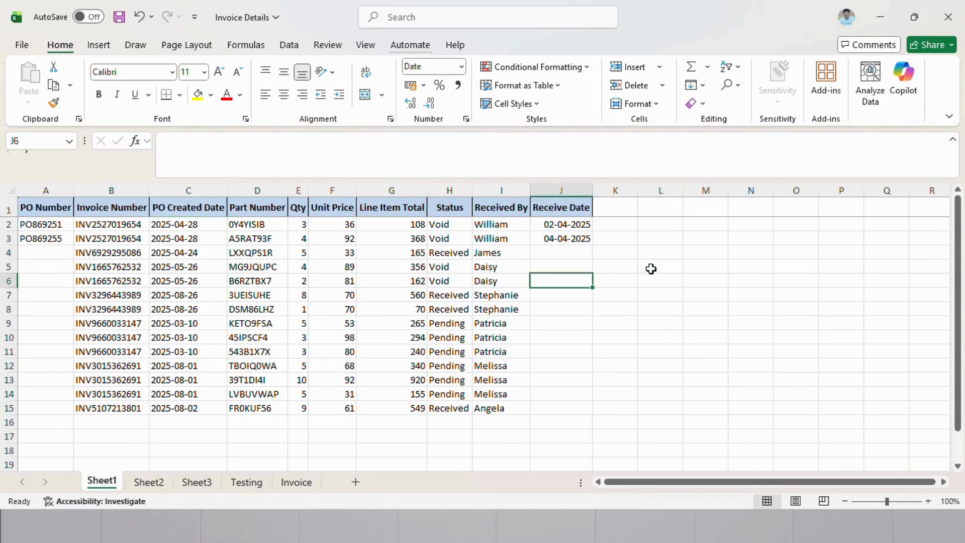
pyautogui.click(576, 208)
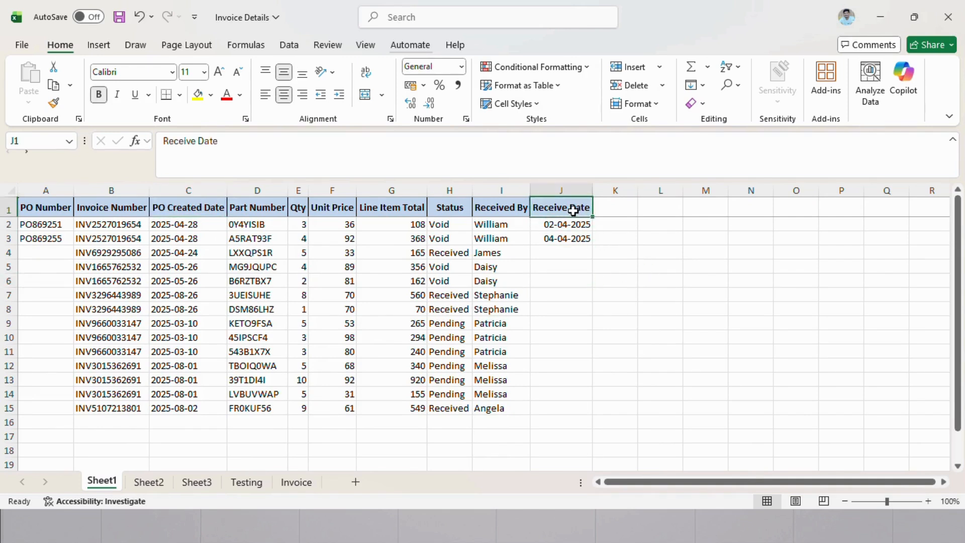
pyautogui.click(224, 211)
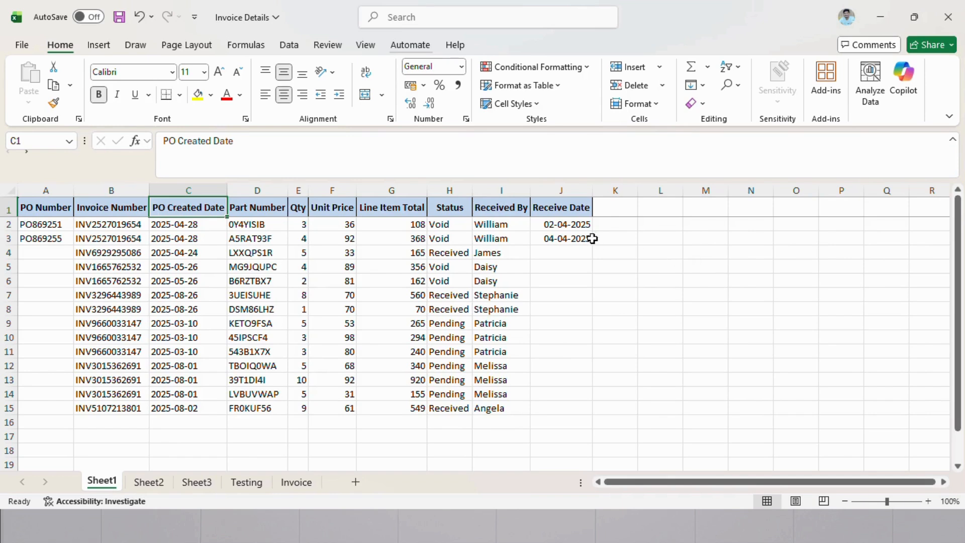
pyautogui.click(573, 224)
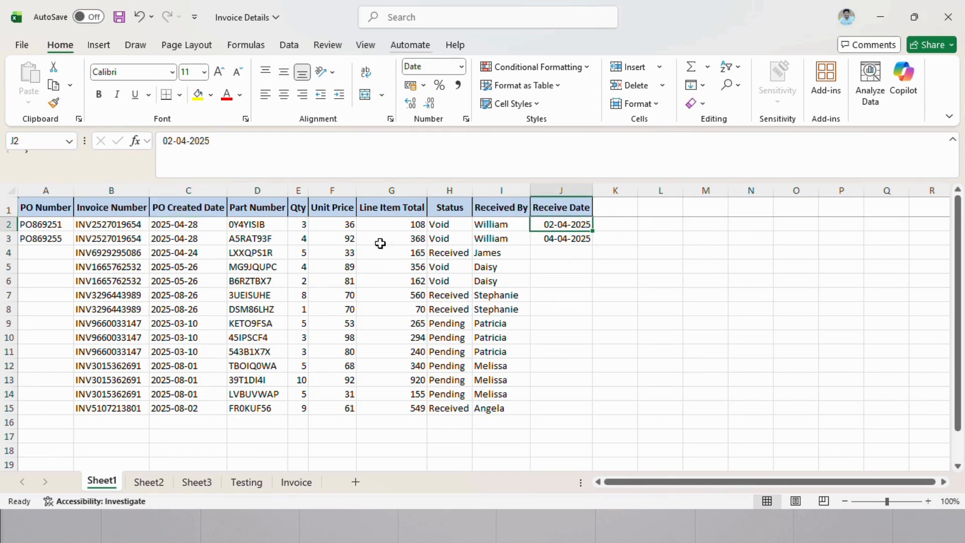
pyautogui.click(201, 224)
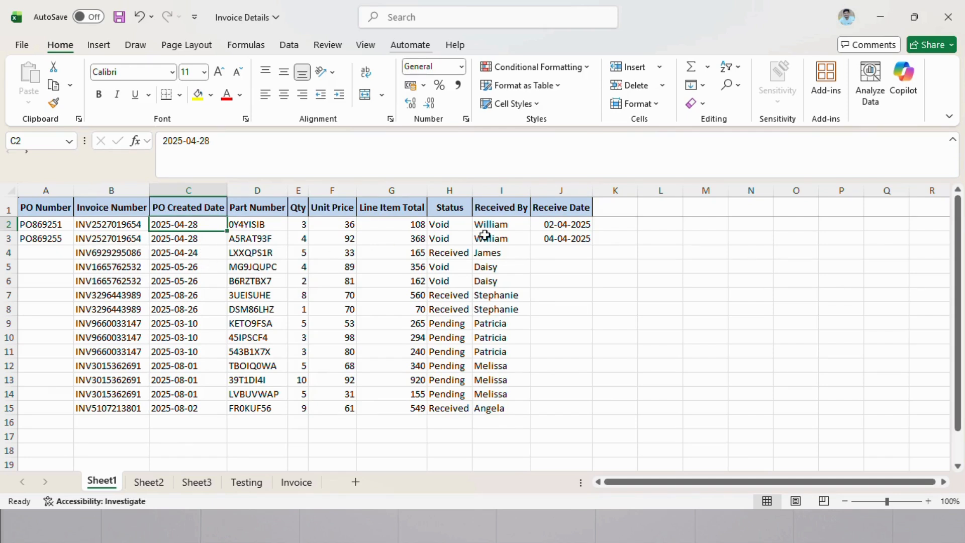
pyautogui.click(565, 226)
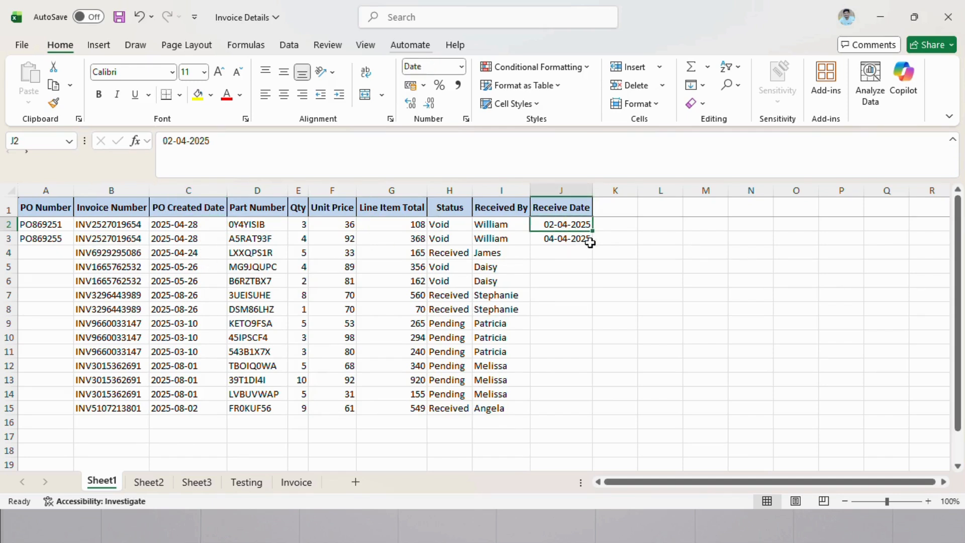
# Try auto-filling from J2 and from C2 down through row 15, and undo both fills
pyautogui.moveTo(593, 232); pyautogui.dragTo(589, 417)
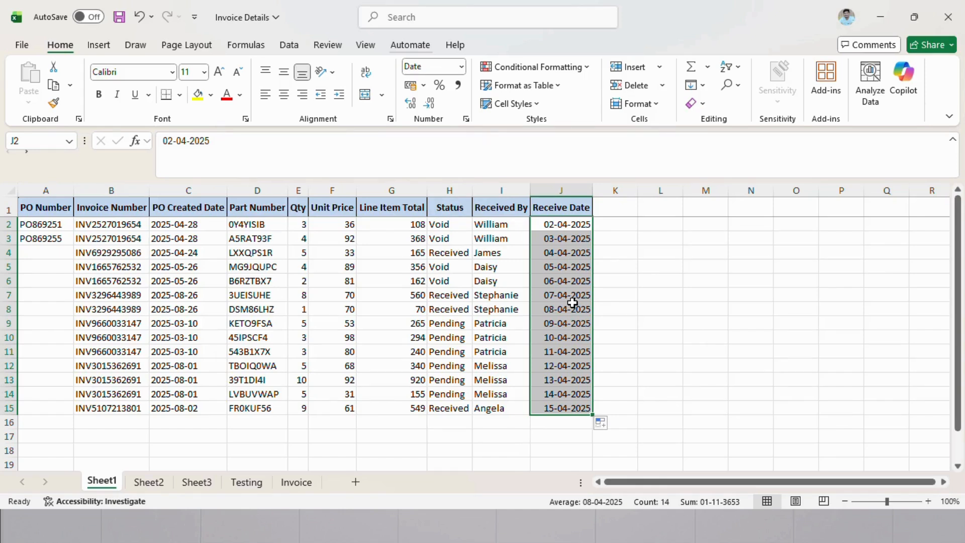
pyautogui.click(201, 226)
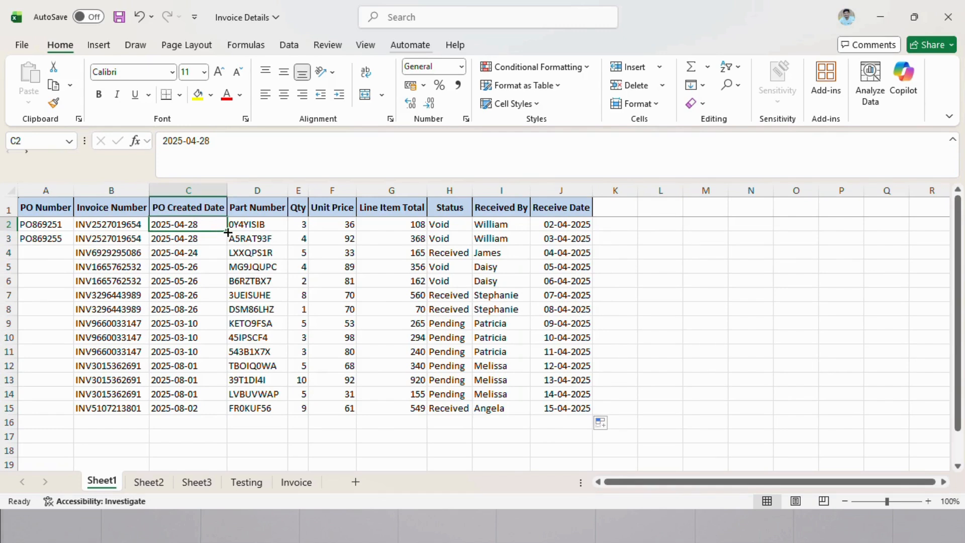
pyautogui.moveTo(226, 231); pyautogui.dragTo(232, 411)
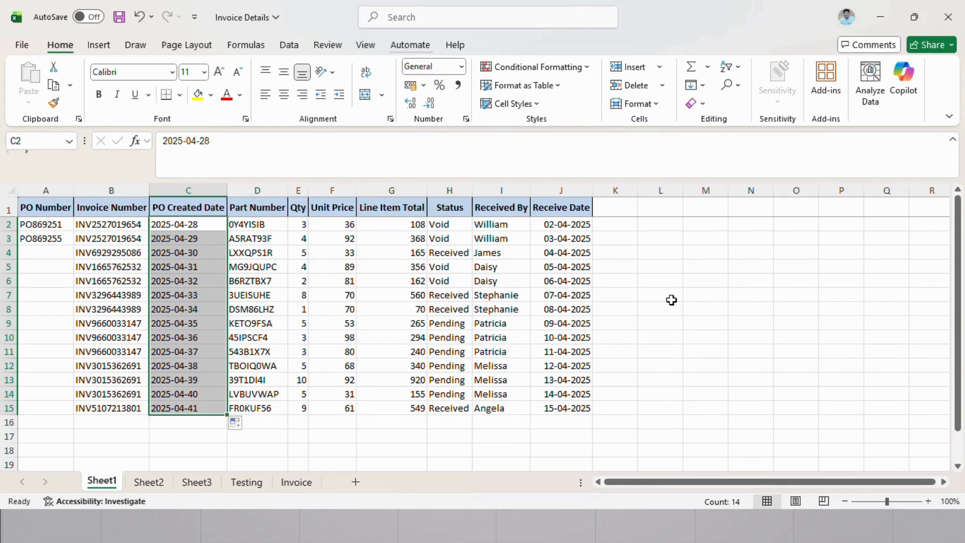
pyautogui.hotkey('ctrl', 'z')
pyautogui.hotkey('ctrl', 'z')
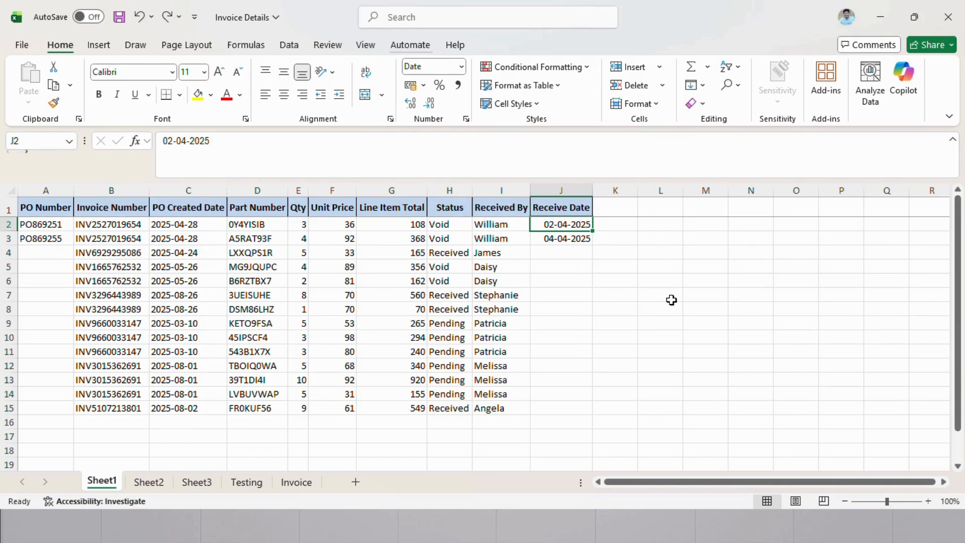
# Switch to UiPath Studio, check the Auto Fill Range activity's sheet name, and set its source range to "J2:J3"
pyautogui.press('Down')
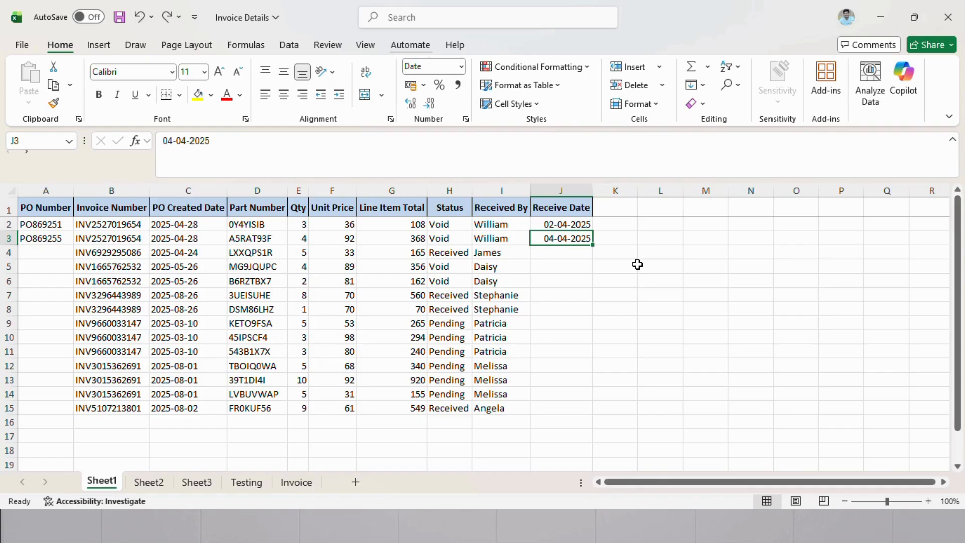
pyautogui.hotkey('alt', 'Tab')
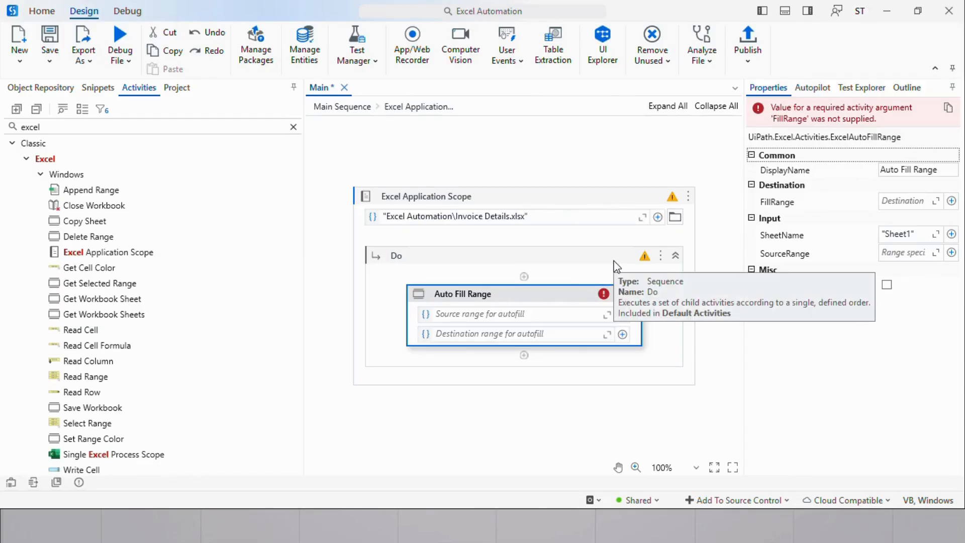
pyautogui.click(902, 234)
pyautogui.doubleClick(902, 235)
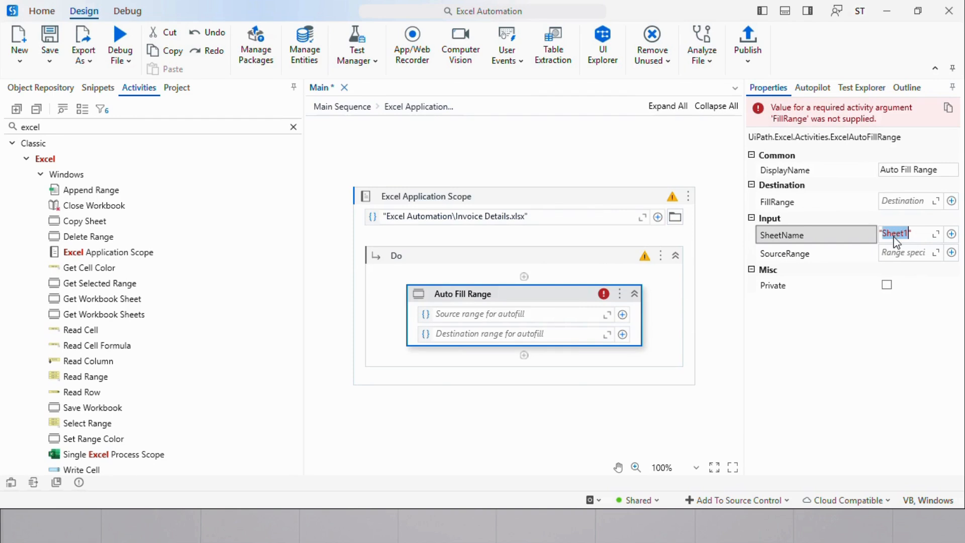
pyautogui.click(919, 232)
pyautogui.click(490, 314)
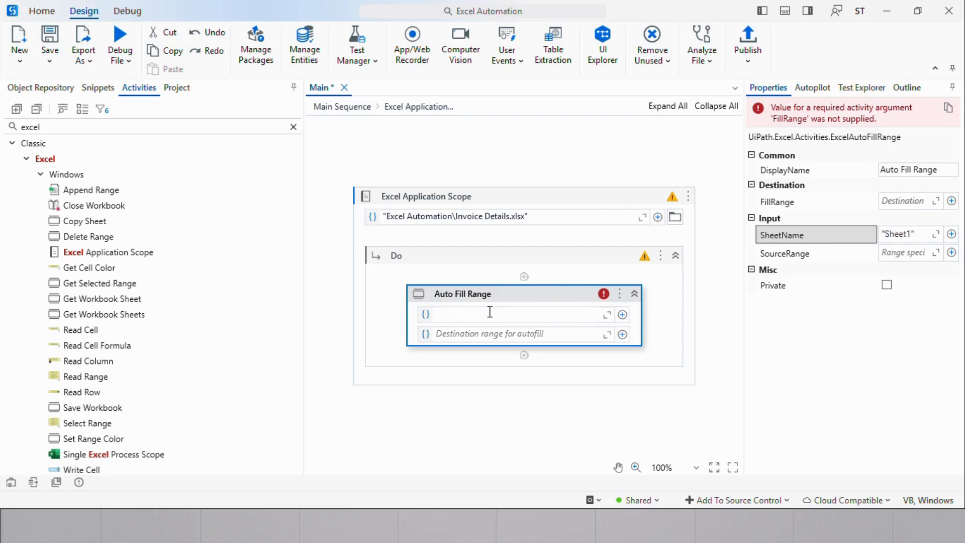
pyautogui.write('"')
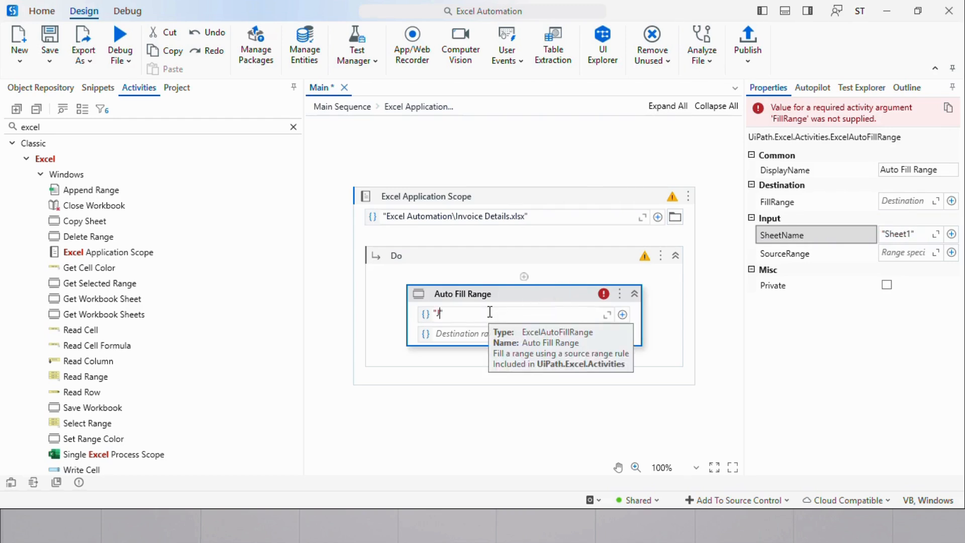
pyautogui.write('J2:J3')
pyautogui.click(494, 332)
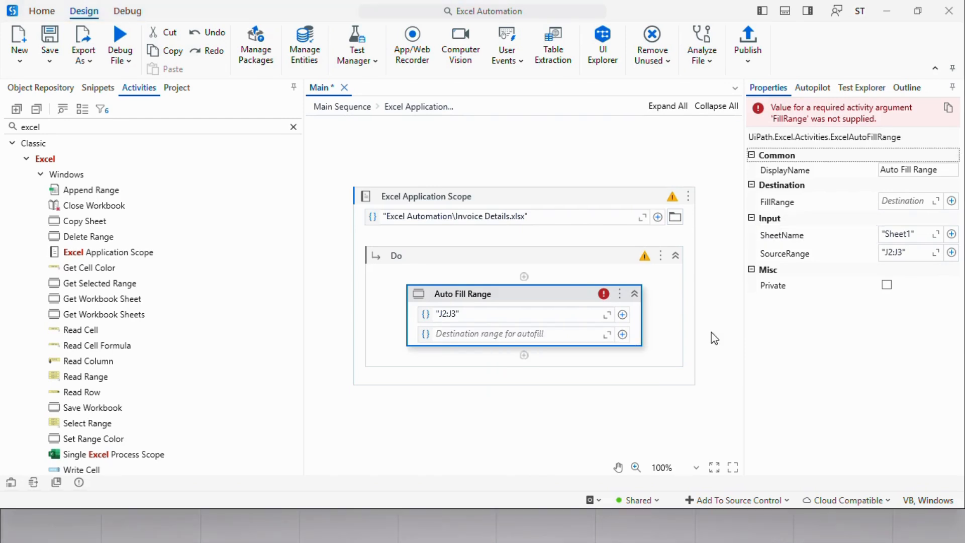
# Set the Auto Fill Range activity's destination range to "J4:J15"
pyautogui.click(494, 334)
pyautogui.write('"')
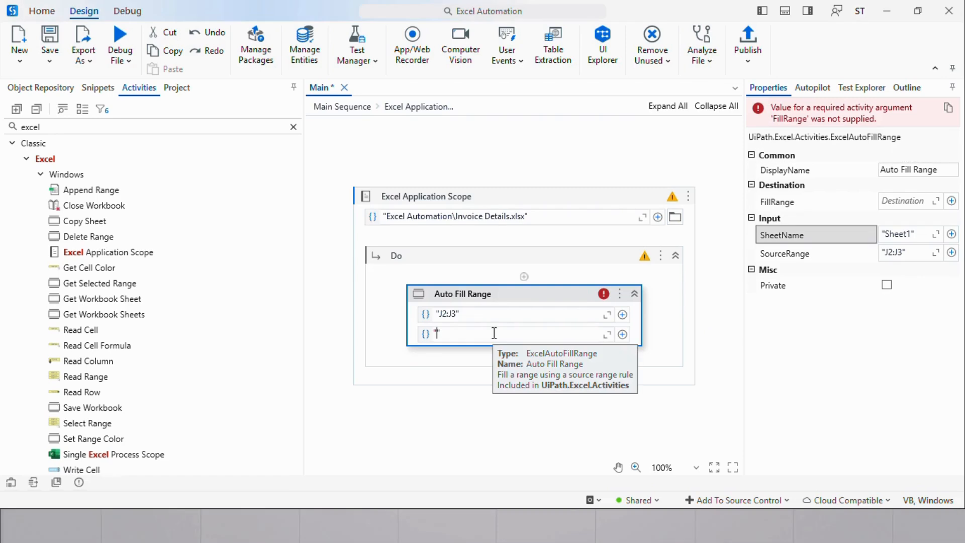
pyautogui.write('J4:J15')
pyautogui.click(499, 326)
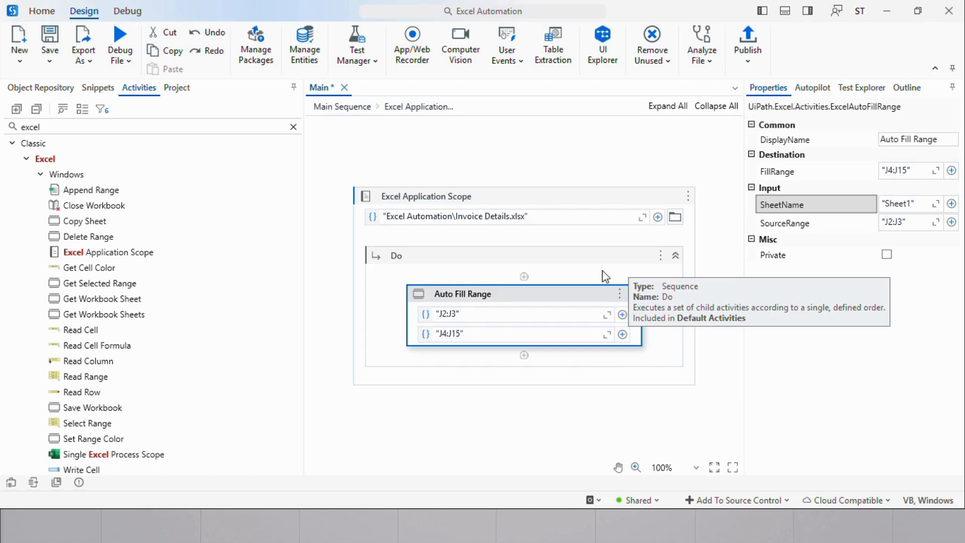
# Save the workflow, try a debug run of it, and stop the execution
pyautogui.click(531, 300)
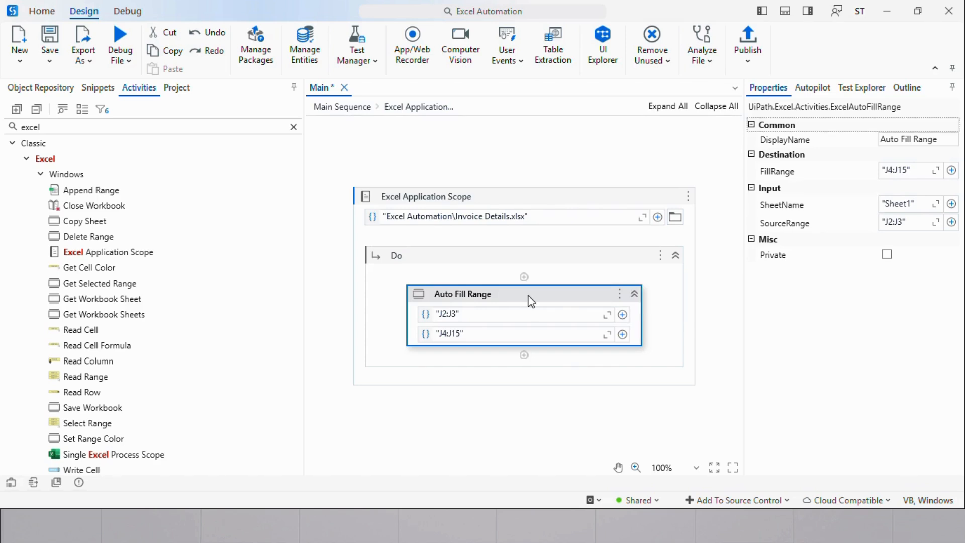
pyautogui.hotkey('ctrl', 's')
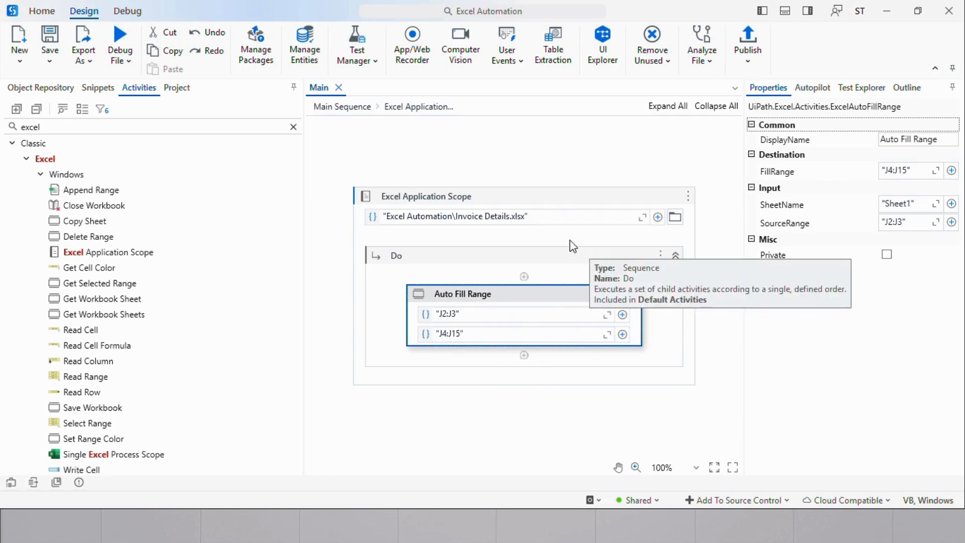
pyautogui.click(119, 37)
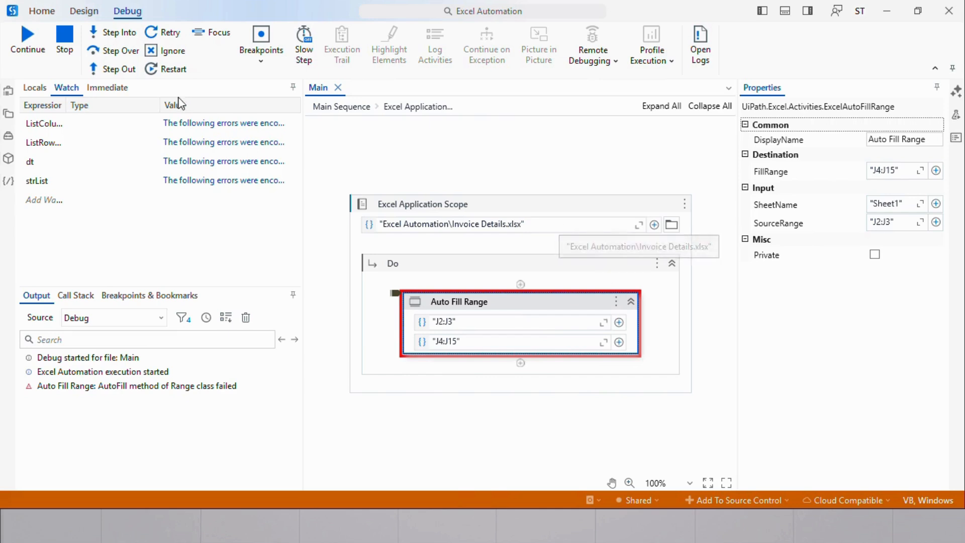
pyautogui.click(64, 48)
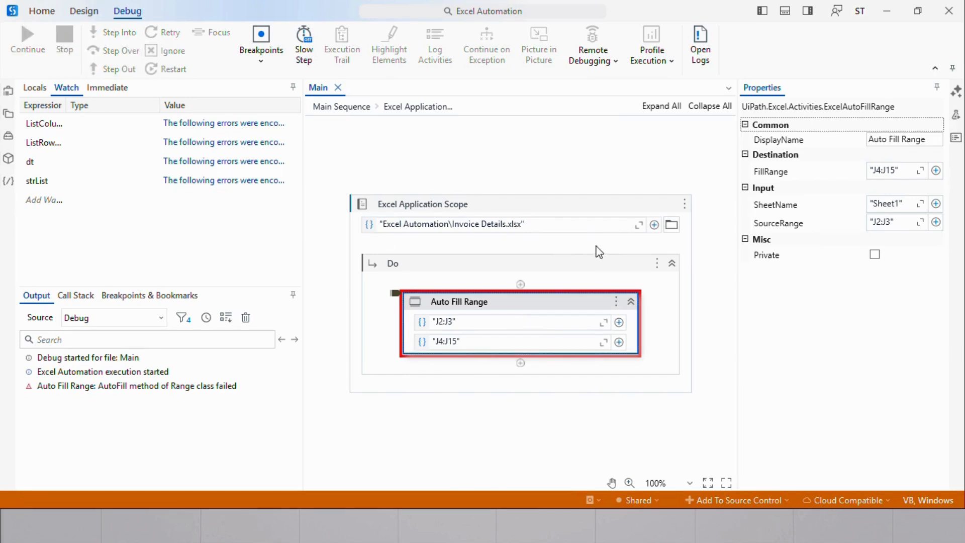
# Change the Auto Fill Range destination range to "J2:J15" and save the workflow
pyautogui.click(445, 335)
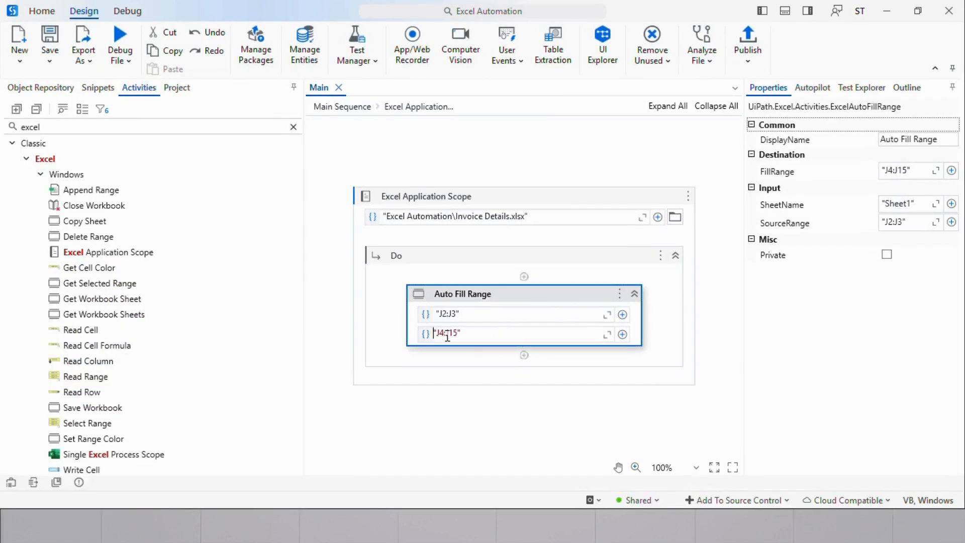
pyautogui.press('BackSpace')
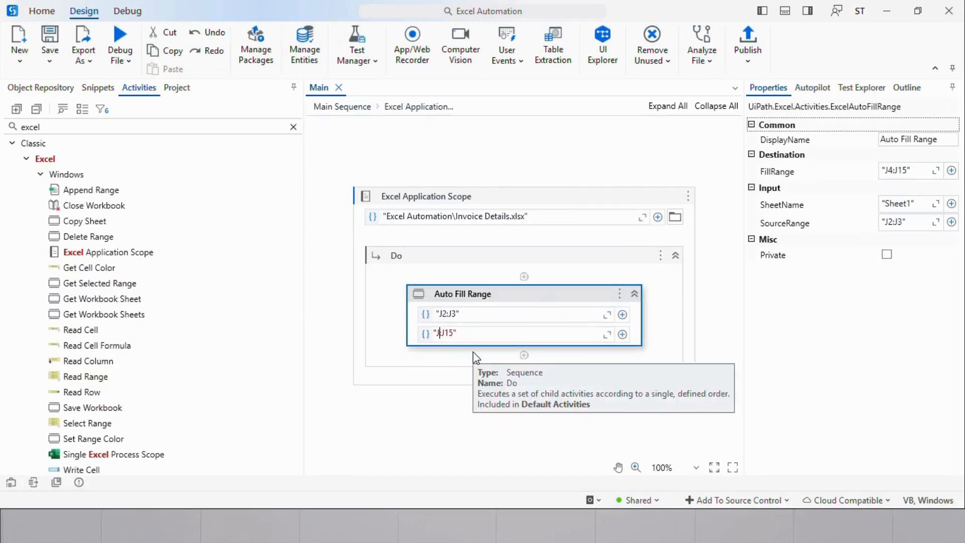
pyautogui.write('2')
pyautogui.click(567, 295)
pyautogui.hotkey('ctrl', 's')
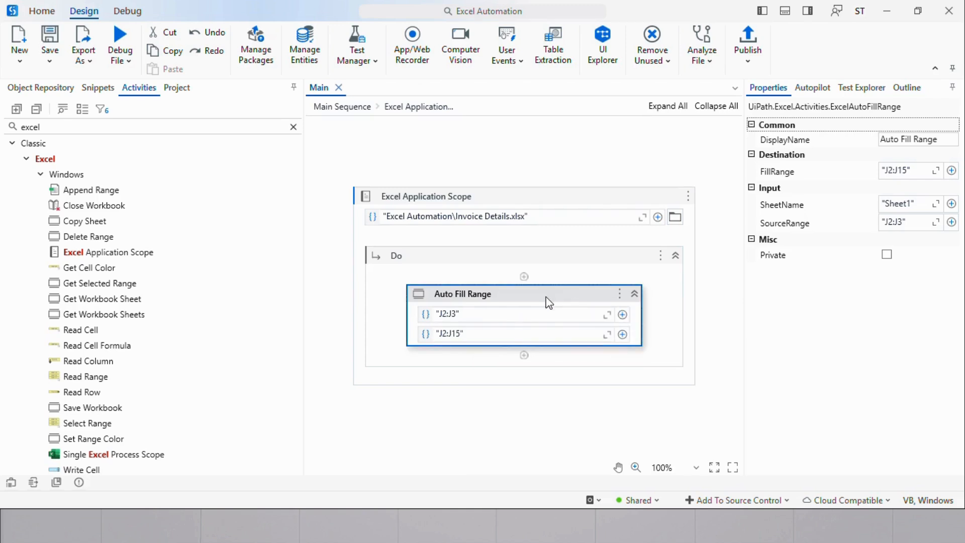
# Run the workflow in debug mode and switch to Excel to check the Receive Date column on Sheet1
pyautogui.click(120, 39)
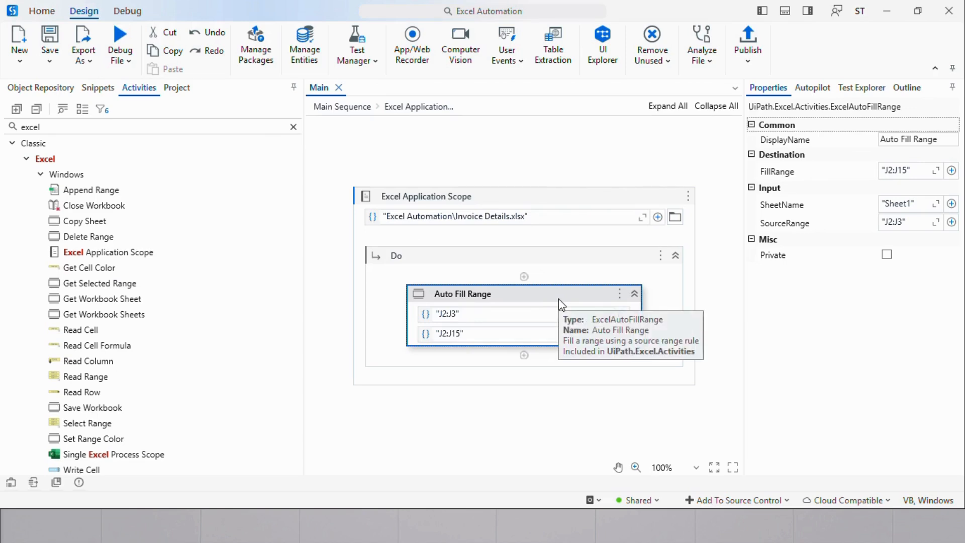
pyautogui.hotkey('alt', 'Tab')
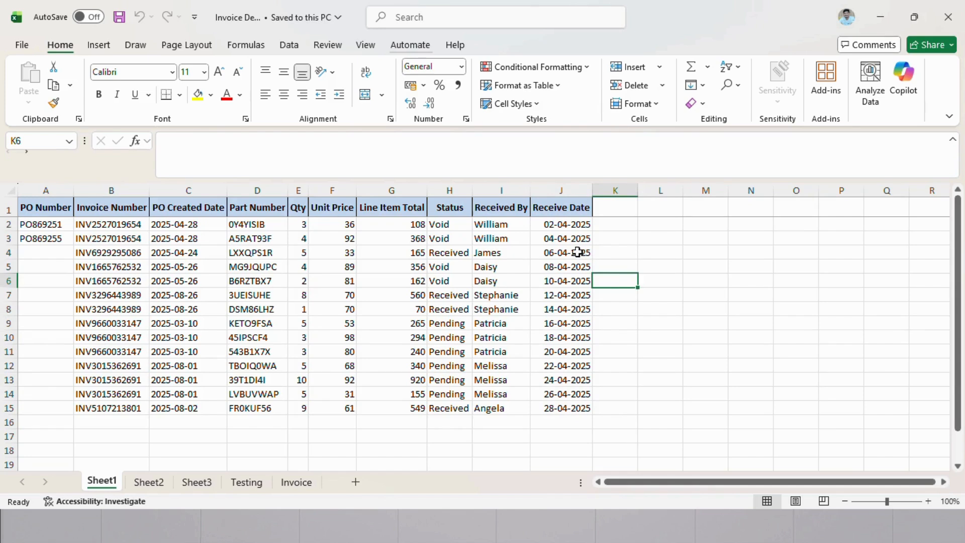
# In UiPath Studio, set the Auto Fill Range source range to "A2:A3" and destination range to "A2:A15", and save the workflow
pyautogui.moveTo(577, 253); pyautogui.dragTo(577, 408)
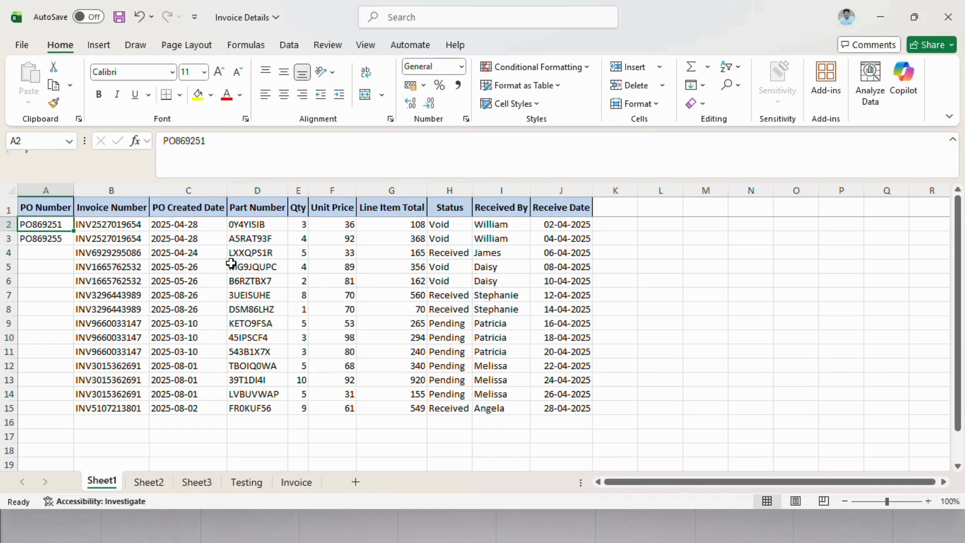
pyautogui.click(44, 406)
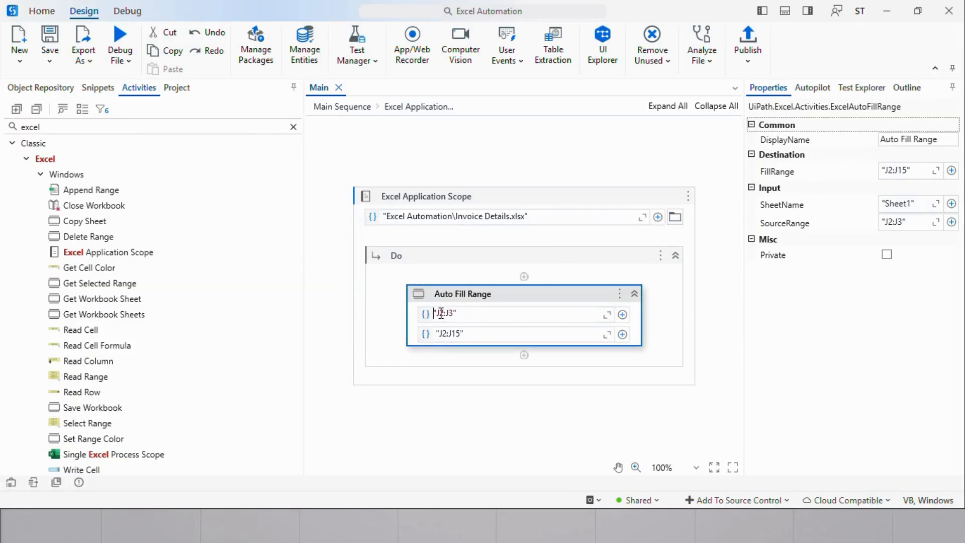
pyautogui.moveTo(437, 313); pyautogui.dragTo(454, 313)
pyautogui.write('A2:A')
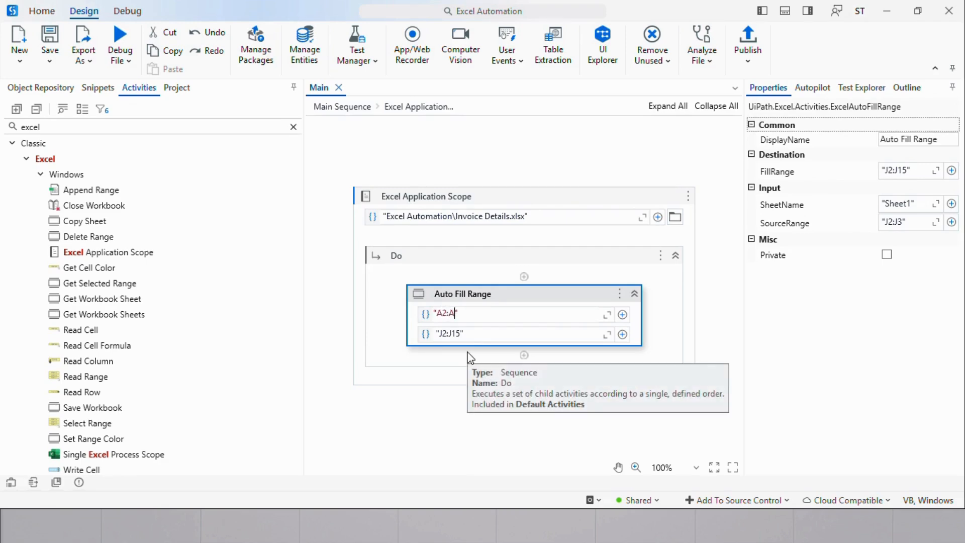
pyautogui.write('3')
pyautogui.click(446, 333)
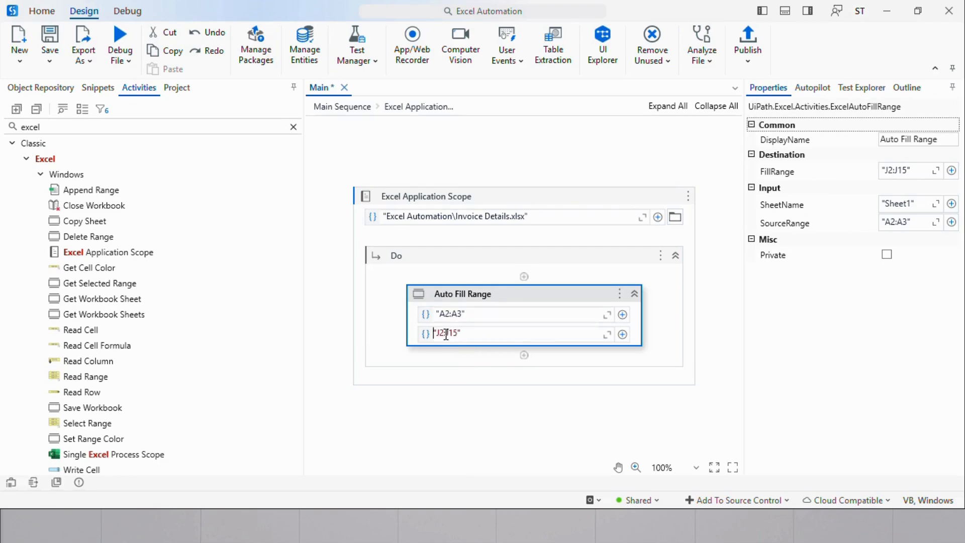
pyautogui.write('A')
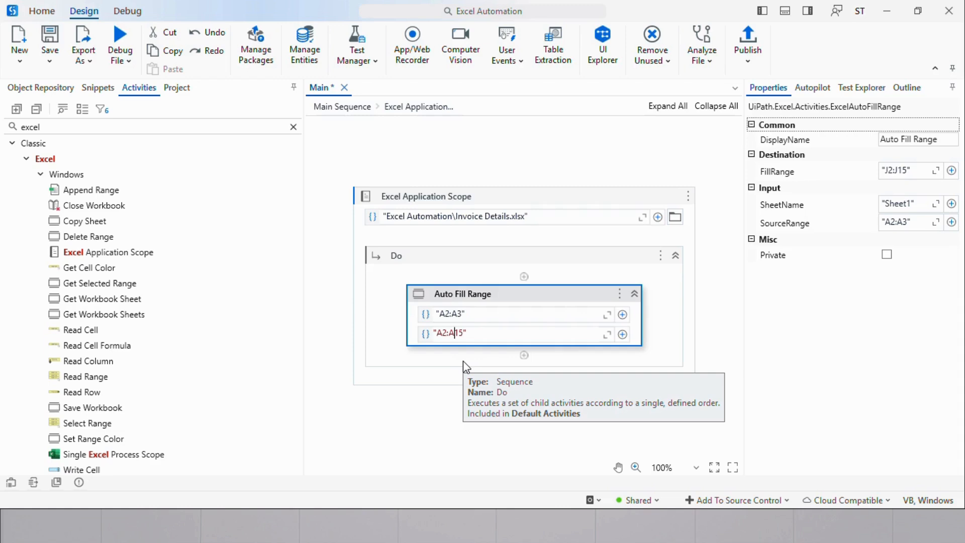
pyautogui.hotkey('ctrl', 's')
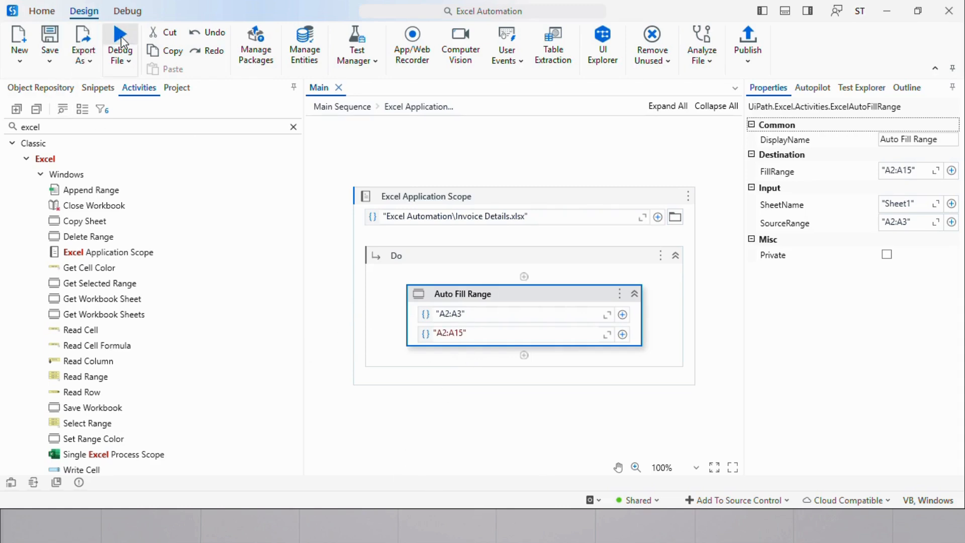
# Run the workflow in debug mode, check the PO Number column in Excel, and undo the last worksheet edit
pyautogui.click(122, 39)
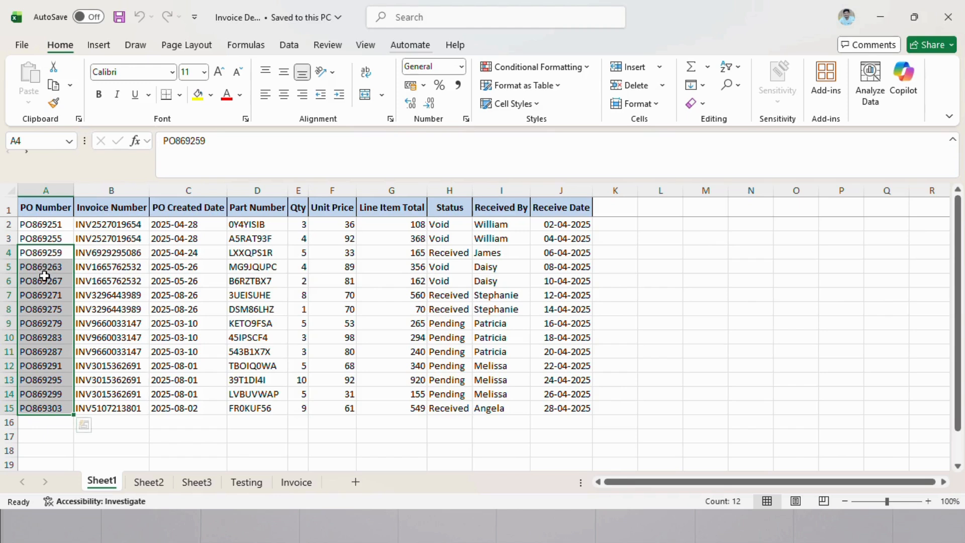
pyautogui.hotkey('ctrl', 'z')
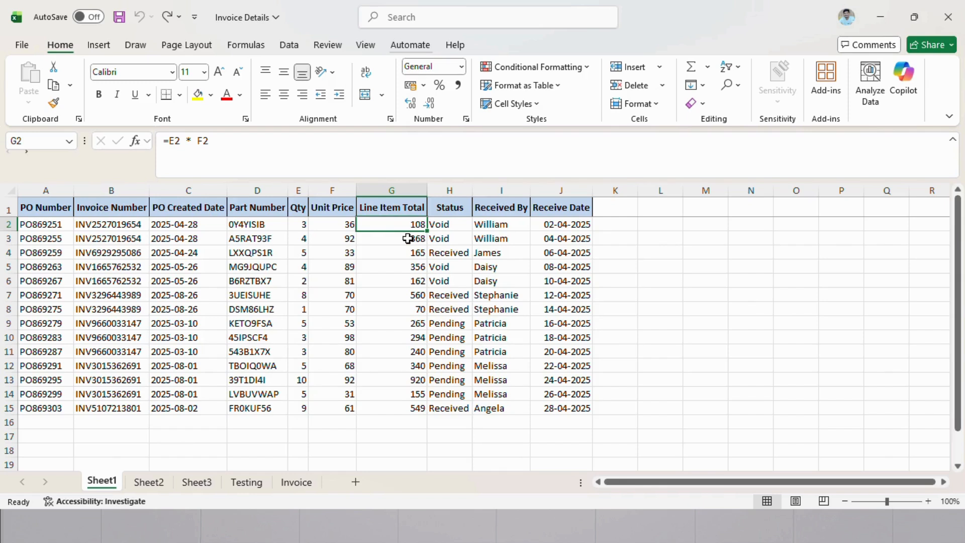
# Clear the Line Item Total formulas in G3:G15 on Sheet1 and save the workbook
pyautogui.moveTo(395, 239); pyautogui.dragTo(394, 405)
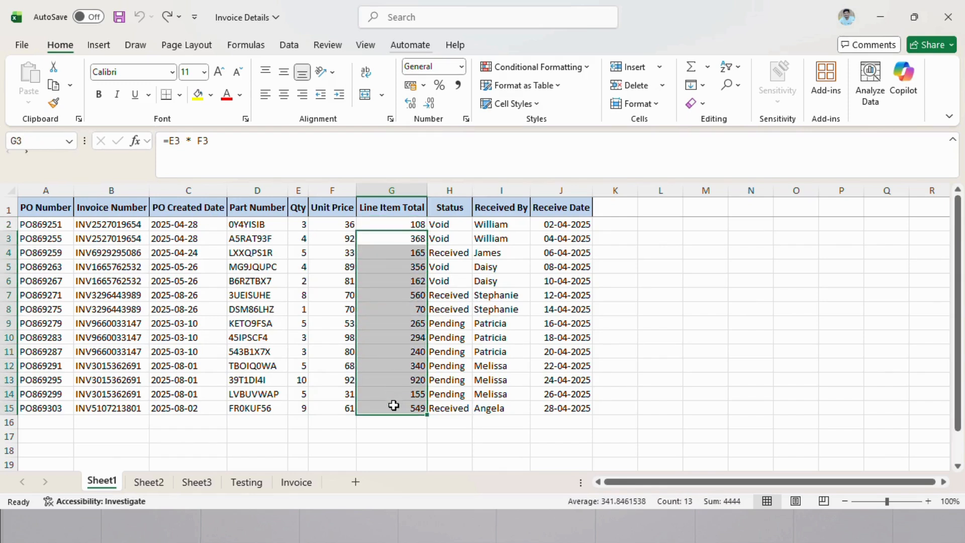
pyautogui.press('Delete')
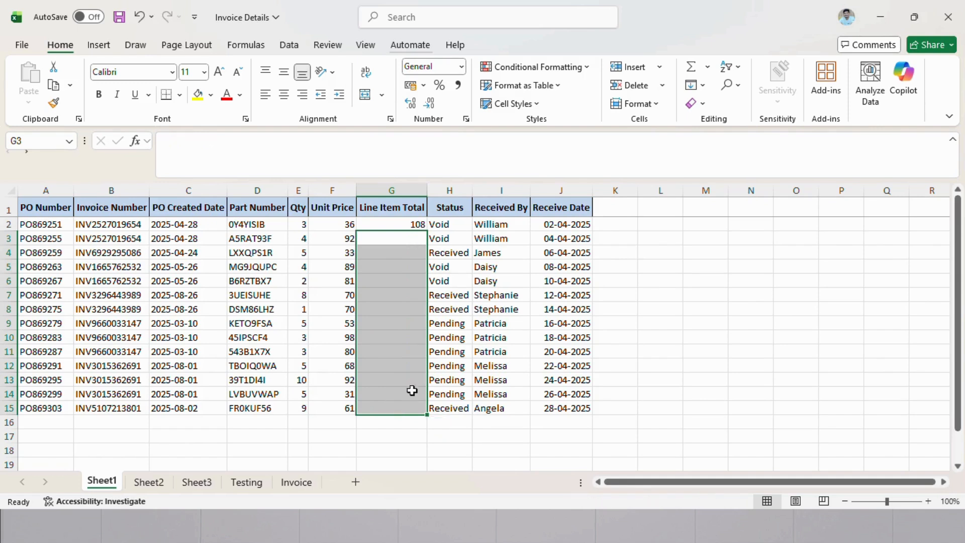
pyautogui.moveTo(407, 242); pyautogui.dragTo(408, 253)
pyautogui.click(407, 241)
pyautogui.hotkey('ctrl', 's')
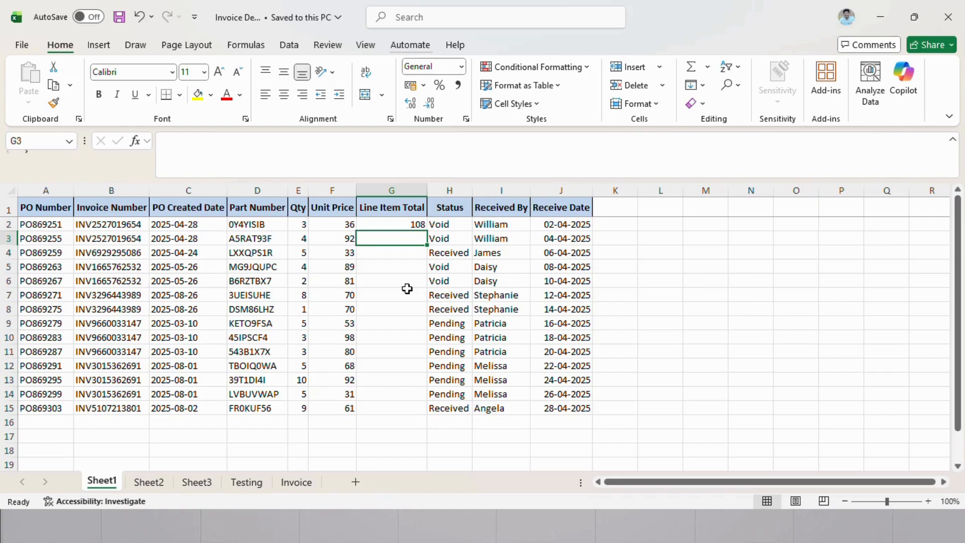
# Switch to UiPath Studio and set the Auto Fill Range source range to "G2"
pyautogui.hotkey('alt', 'Tab')
pyautogui.click(474, 315)
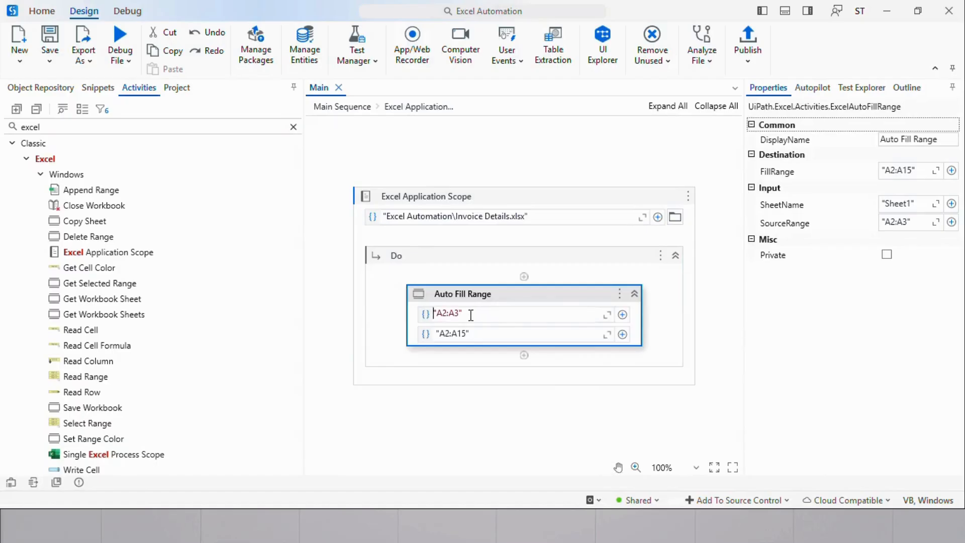
pyautogui.moveTo(437, 314); pyautogui.dragTo(459, 315)
pyautogui.write('G2')
# Set the Auto Fill Range destination range to "G2:G15" and save the workflow
pyautogui.click(444, 333)
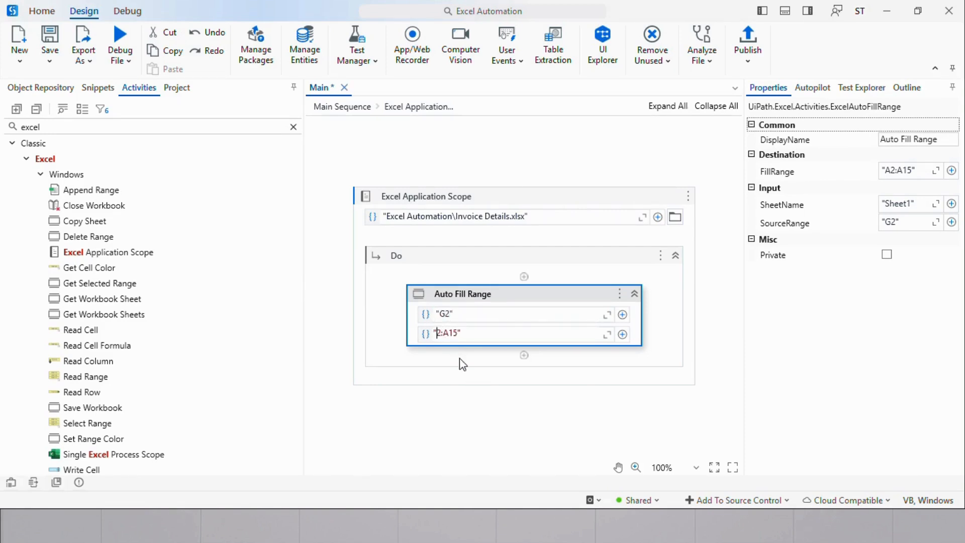
pyautogui.write('G')
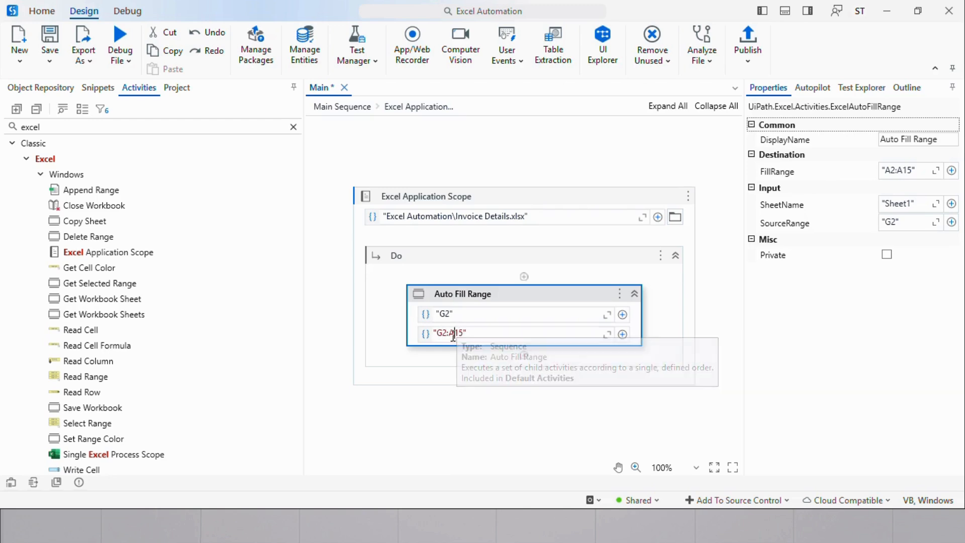
pyautogui.click(453, 335)
pyautogui.press('Delete')
pyautogui.write('G')
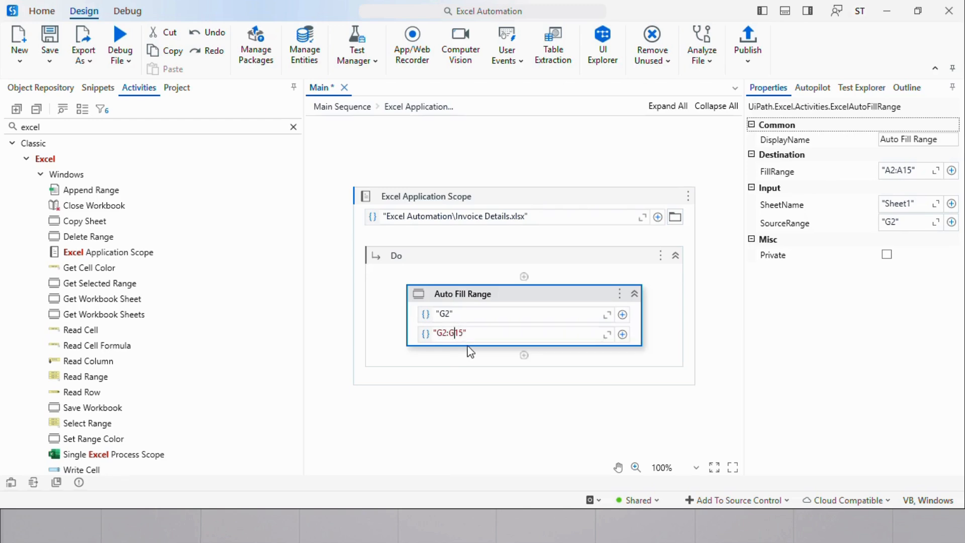
pyautogui.click(517, 301)
pyautogui.hotkey('ctrl', 's')
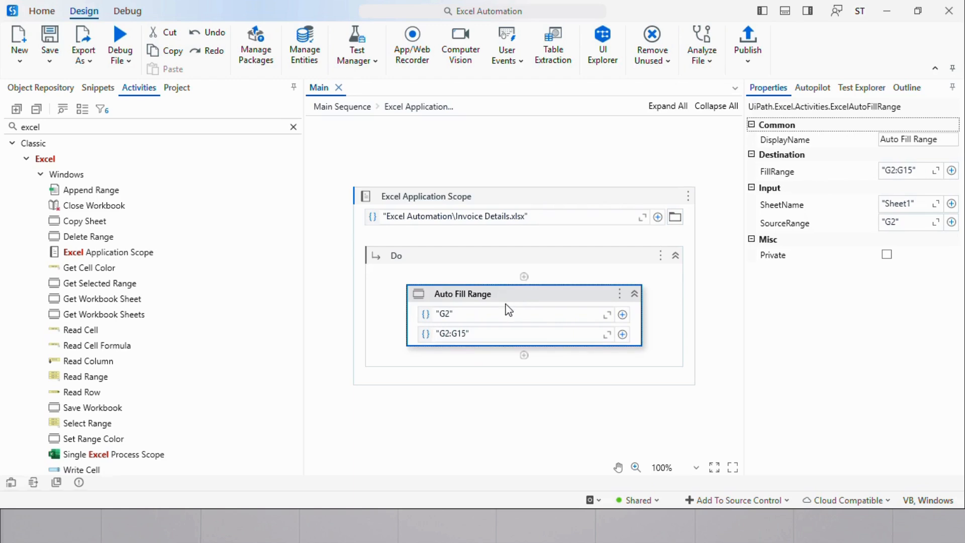
# Run the workflow in debug mode and check the Line Item Total formulas on Sheet1 in Excel
pyautogui.click(120, 36)
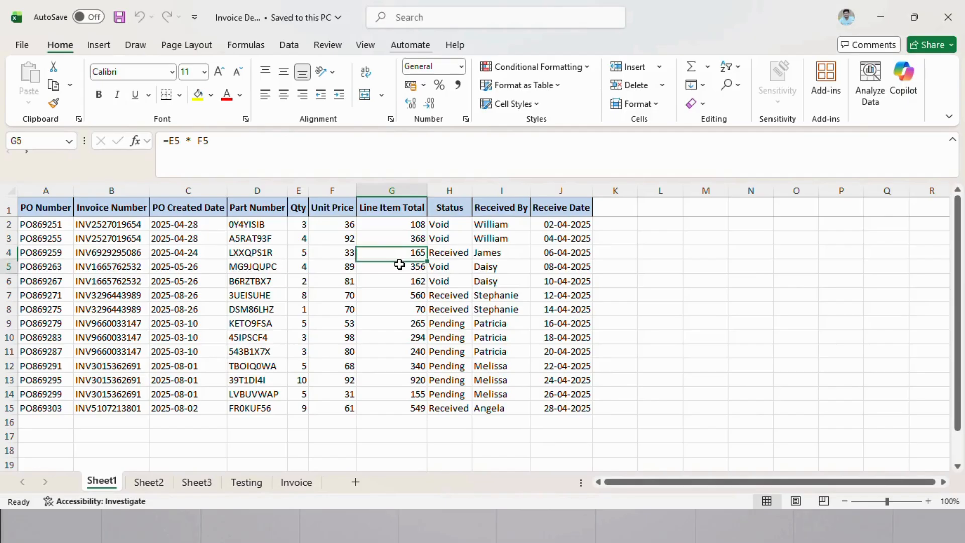
pyautogui.moveTo(403, 239); pyautogui.dragTo(403, 377)
pyautogui.click(401, 352)
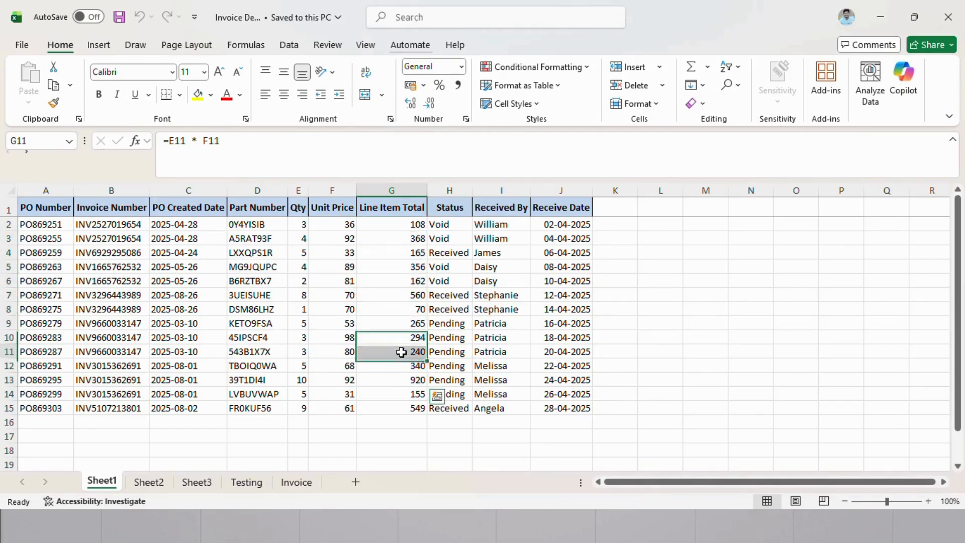
pyautogui.click(398, 405)
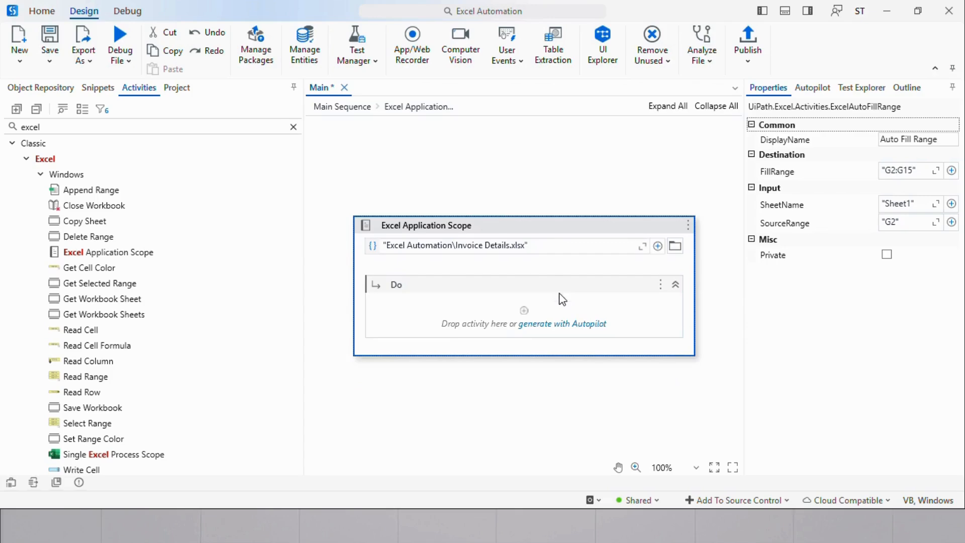
# Add a Copy/Paste Range activity inside the Do sequence of the Excel Application Scope in UiPath Studio
pyautogui.click(560, 297)
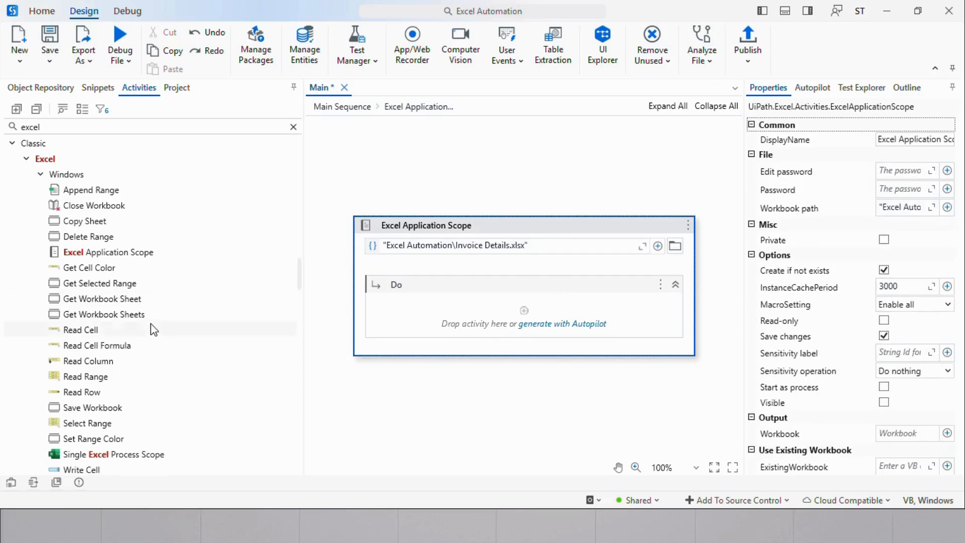
pyautogui.scroll(-3, 151, 334)
pyautogui.moveTo(119, 396); pyautogui.dragTo(539, 312)
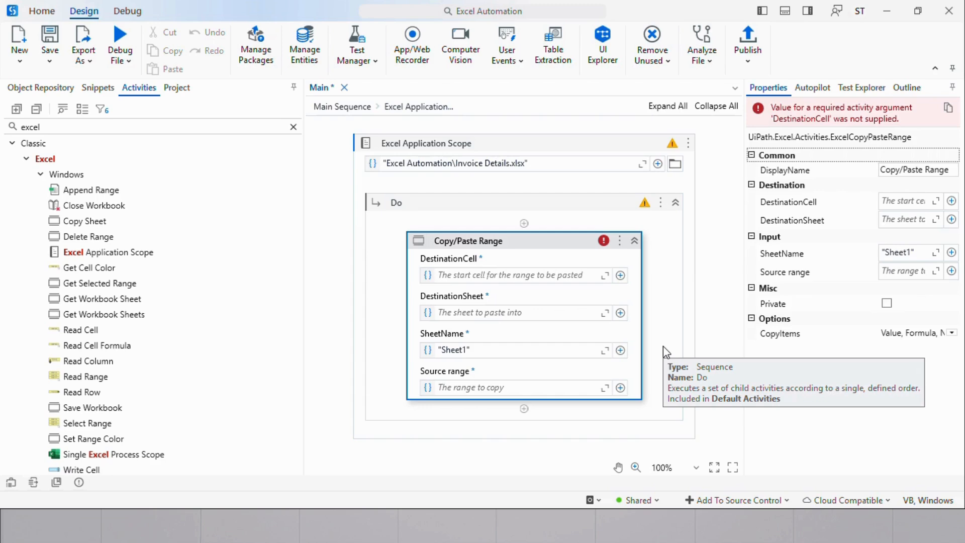
# Review the data on Sheet1 and the contents of Sheet2 in Excel, and return to UiPath Studio
pyautogui.hotkey('alt', 'Tab')
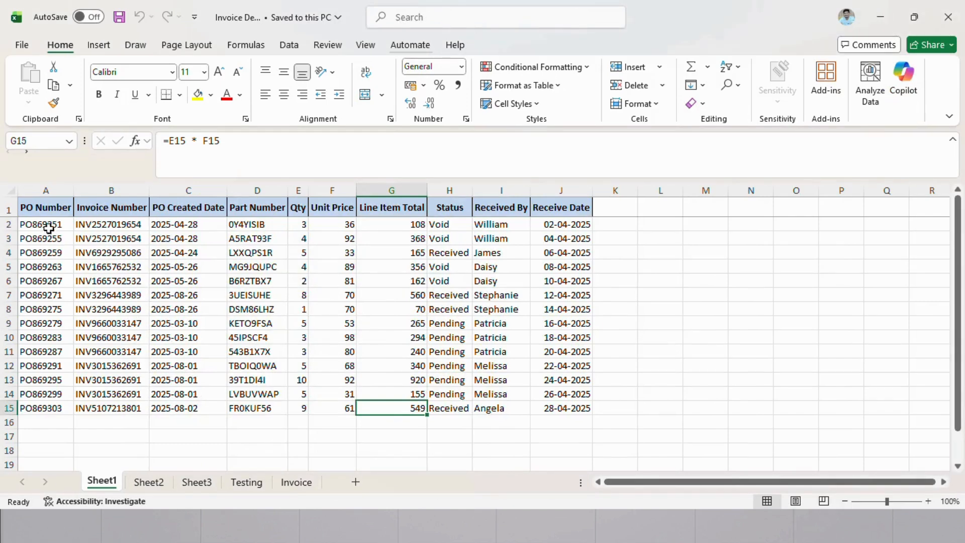
pyautogui.click(50, 210)
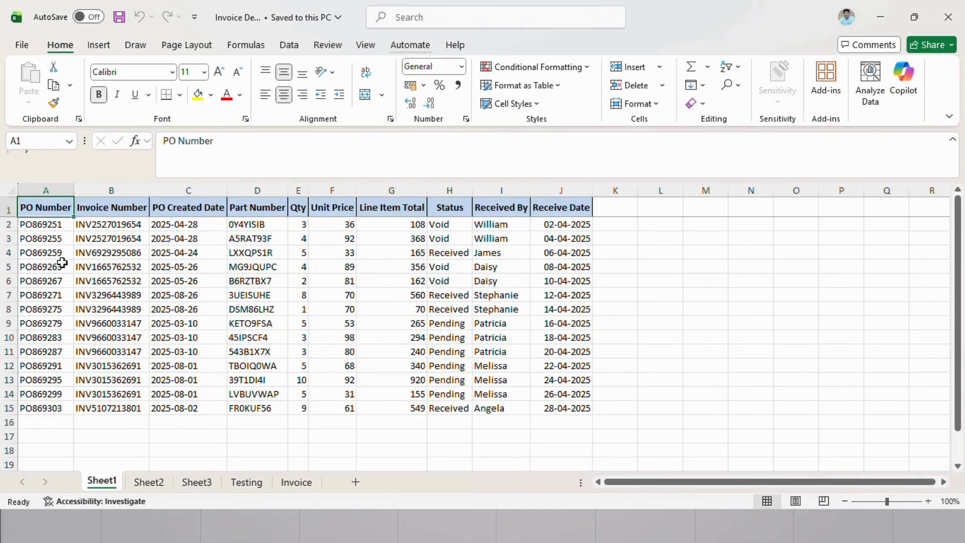
pyautogui.click(151, 483)
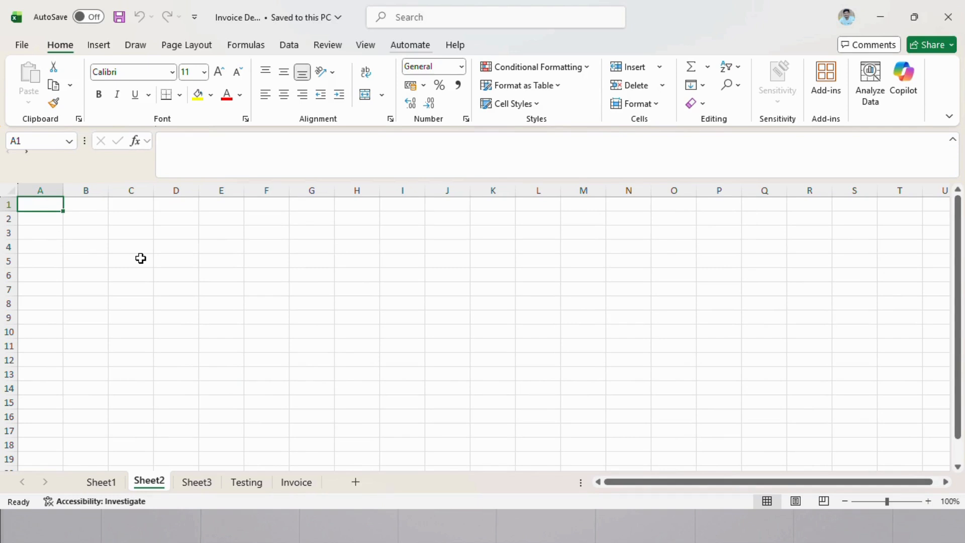
pyautogui.hotkey('alt', 'Tab')
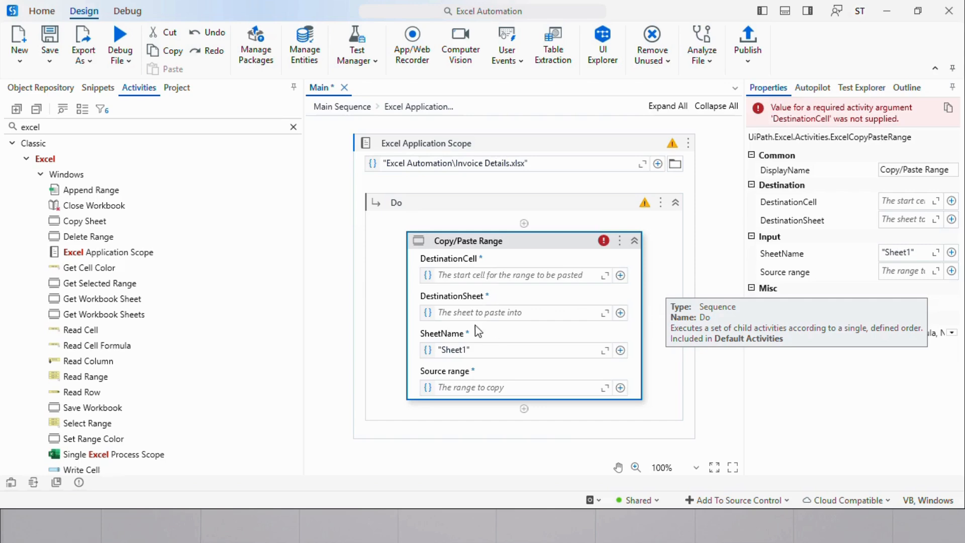
# Keep "Sheet1" as the Copy/Paste Range source sheet and set its source range to "A1:B15"
pyautogui.click(482, 350)
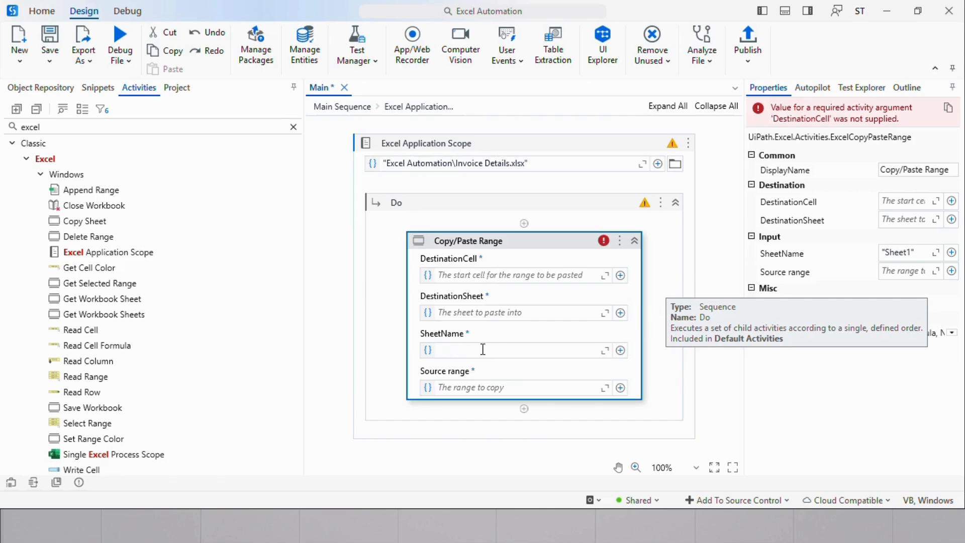
pyautogui.doubleClick(455, 349)
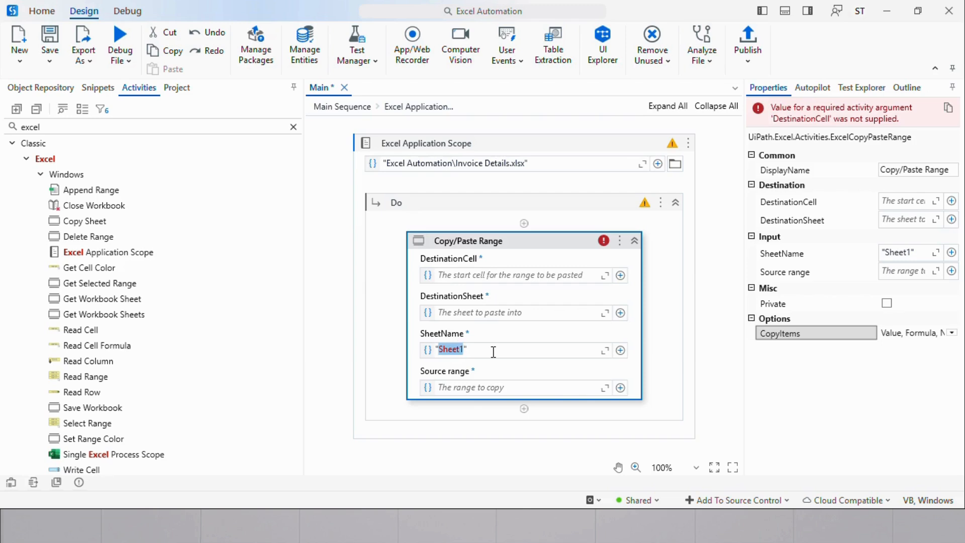
pyautogui.click(467, 386)
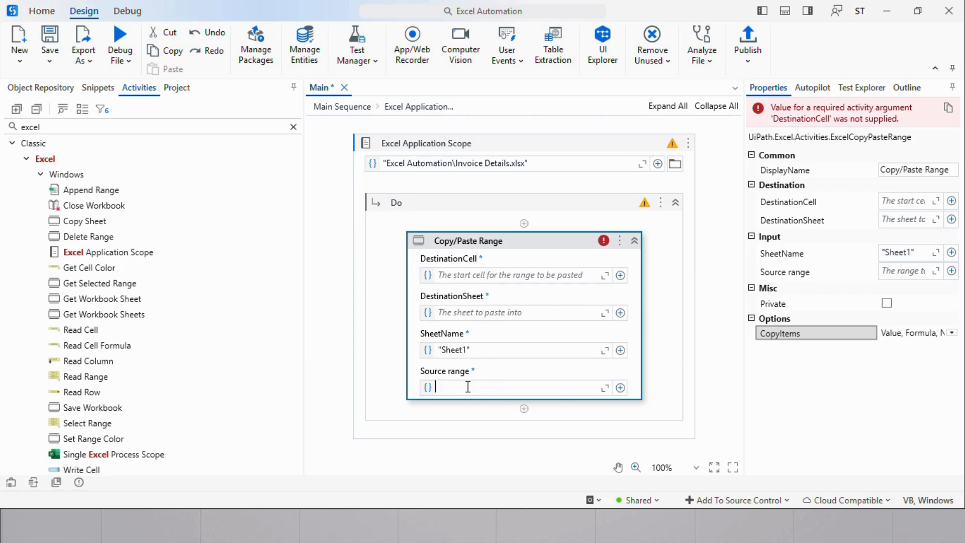
pyautogui.write('"')
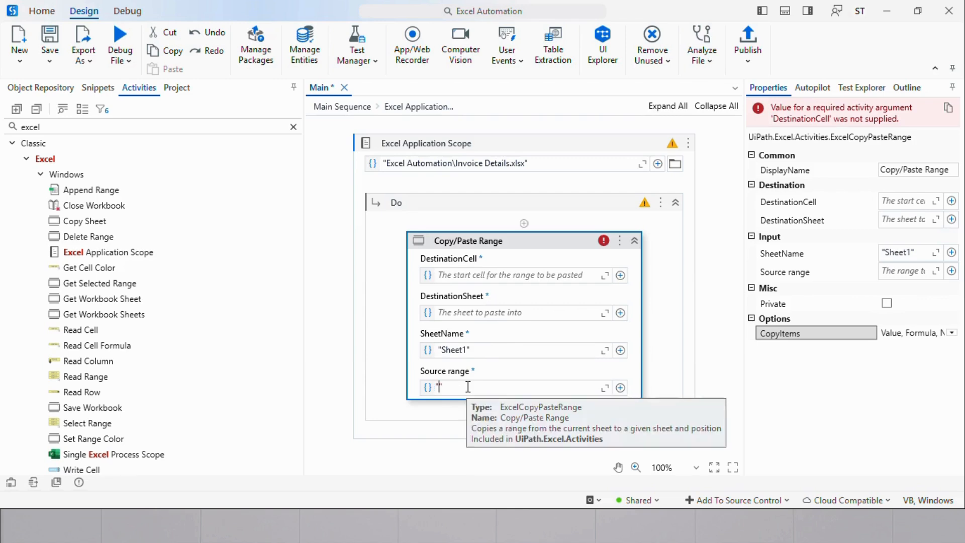
pyautogui.write('A1:B15')
# Set the Copy/Paste Range activity's destination sheet to "Sheet2"
pyautogui.click(470, 312)
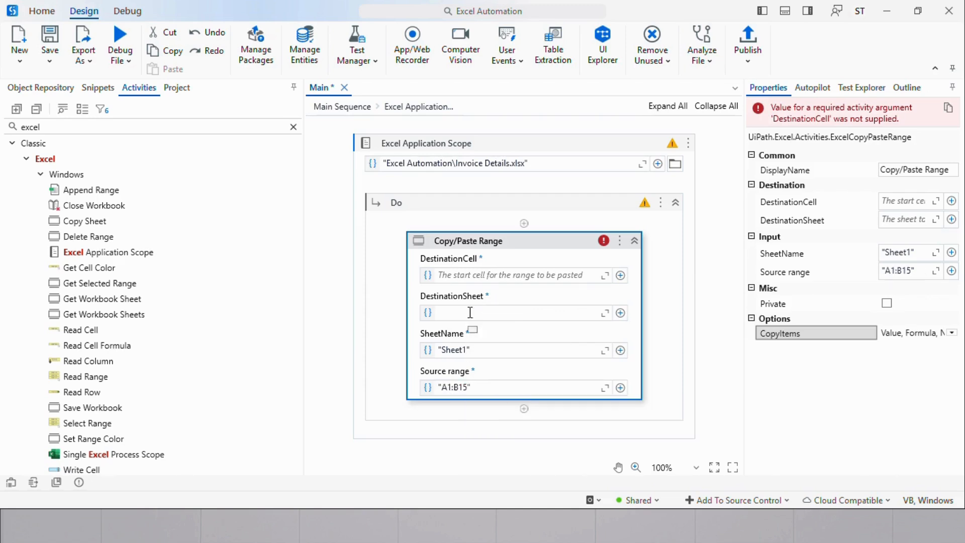
pyautogui.write('"')
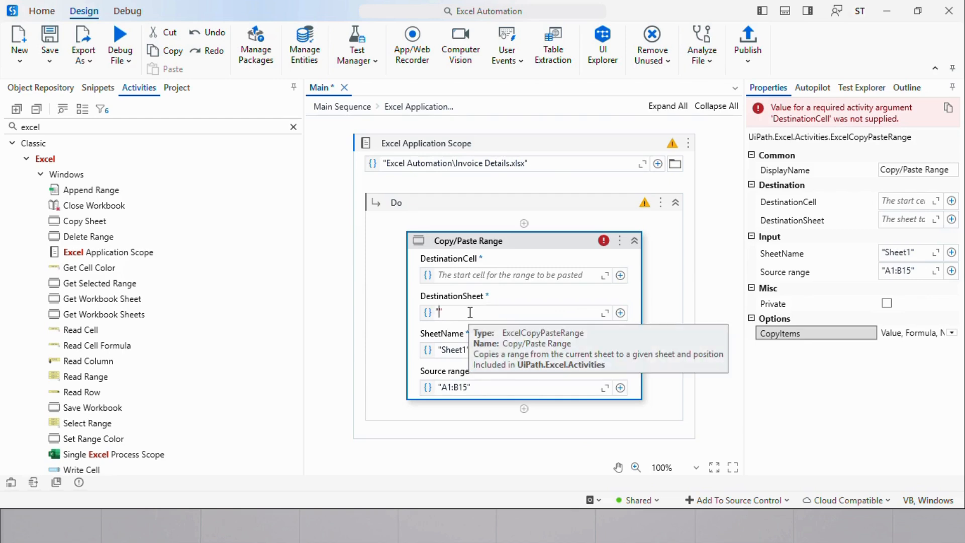
pyautogui.write('Sheet2')
pyautogui.press('Return')
# Set the Copy/Paste Range activity's destination cell to "A1"
pyautogui.click(480, 274)
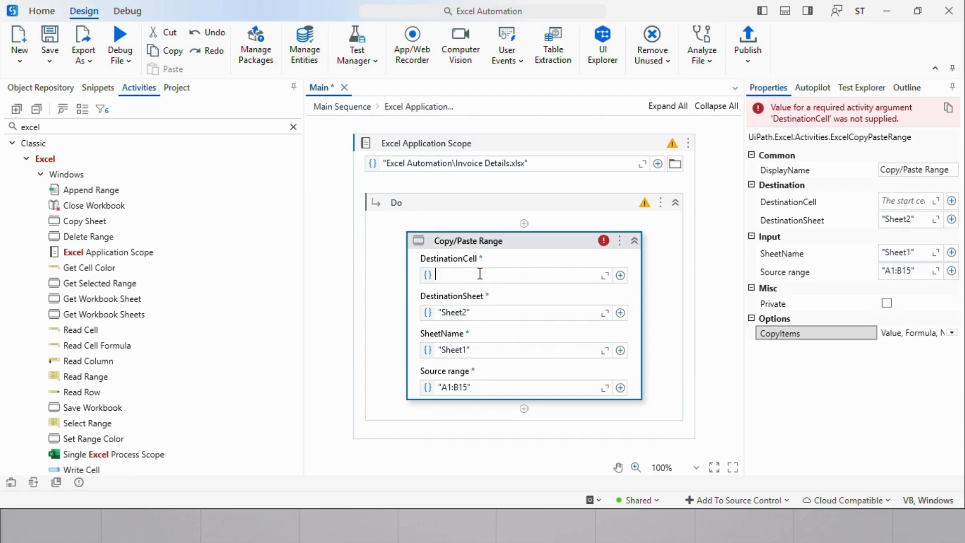
pyautogui.click(527, 250)
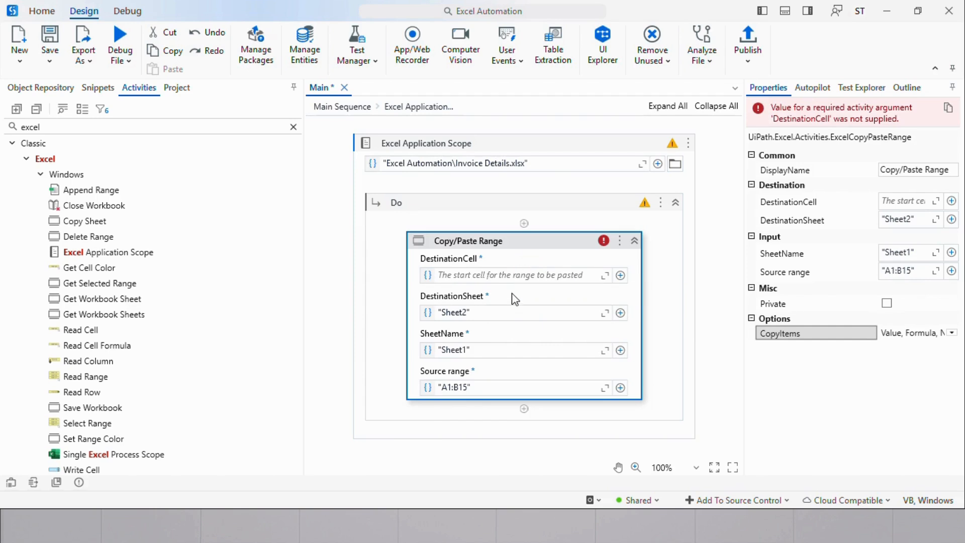
pyautogui.click(516, 275)
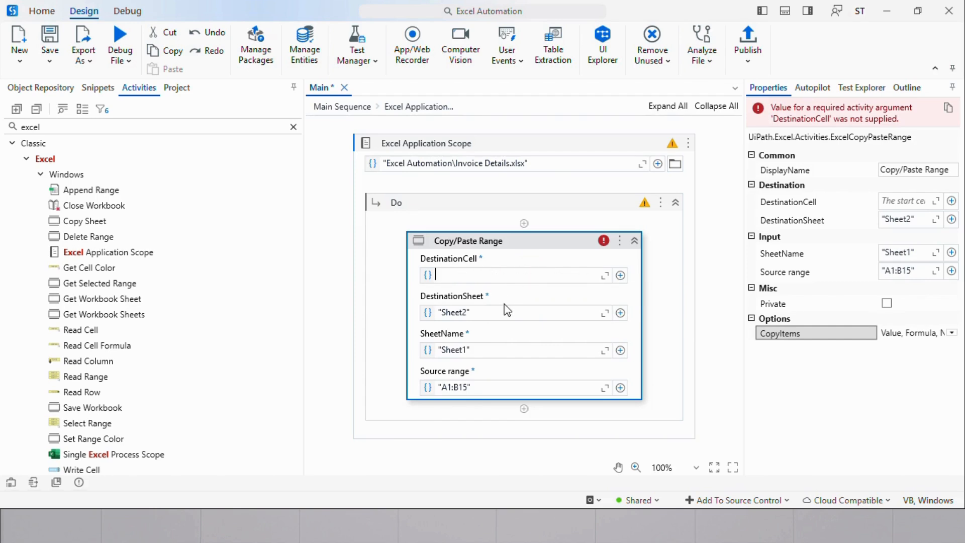
pyautogui.write('"')
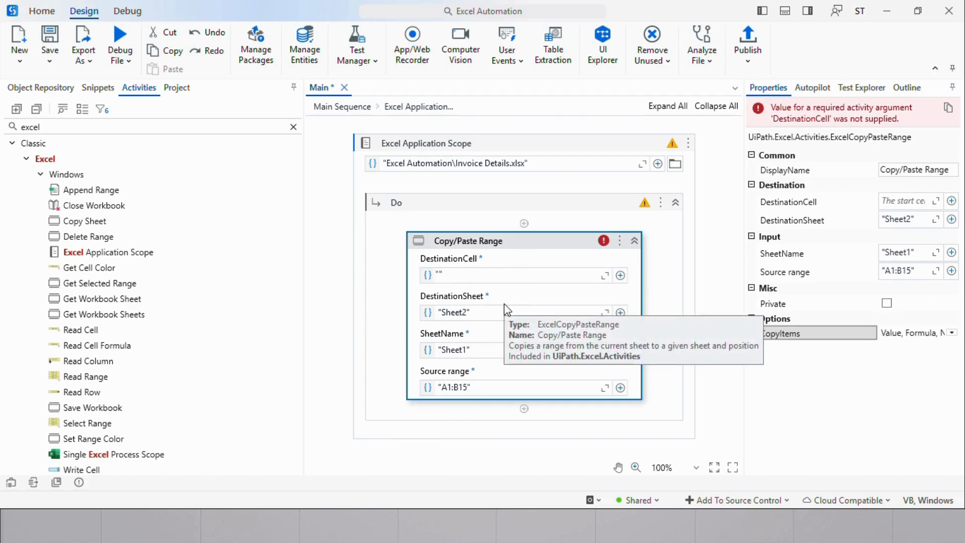
pyautogui.write('A1')
pyautogui.click(541, 253)
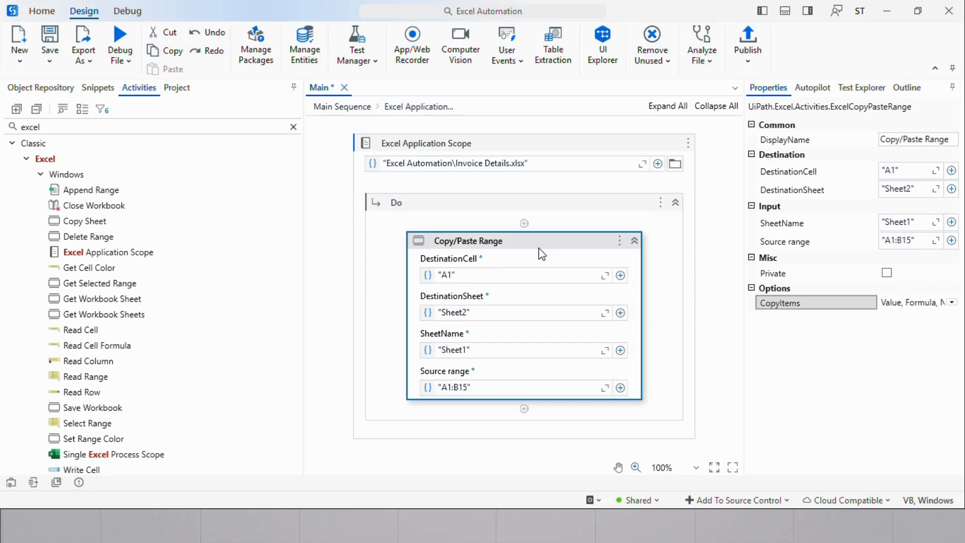
pyautogui.click(532, 248)
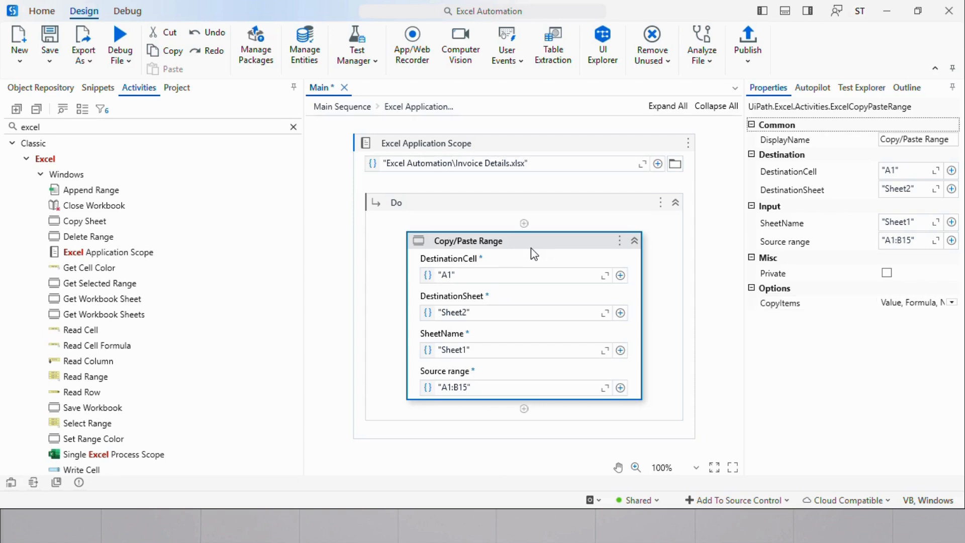
# Save and run the workflow, and check the pasted PO Number and Invoice Number columns on Sheet2 in Excel
pyautogui.hotkey('ctrl', 's')
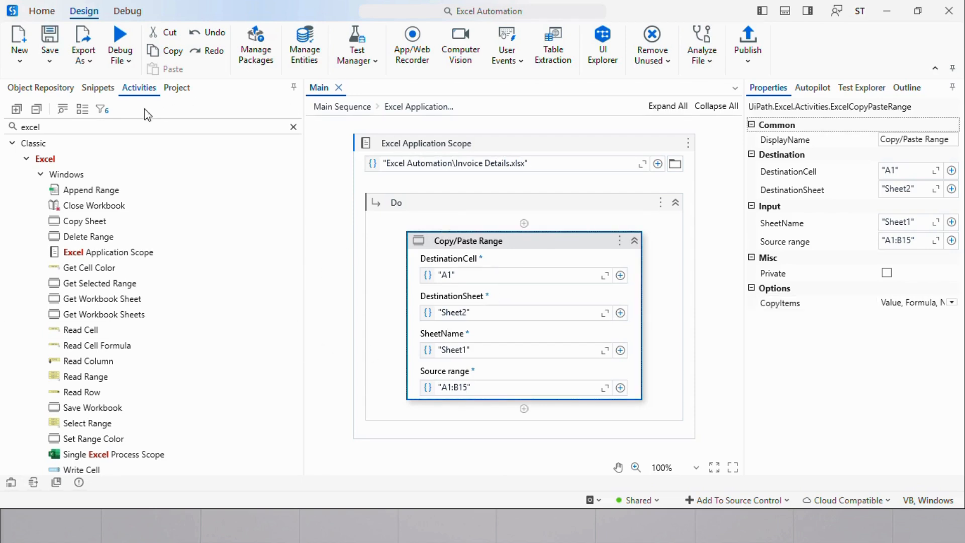
pyautogui.click(121, 45)
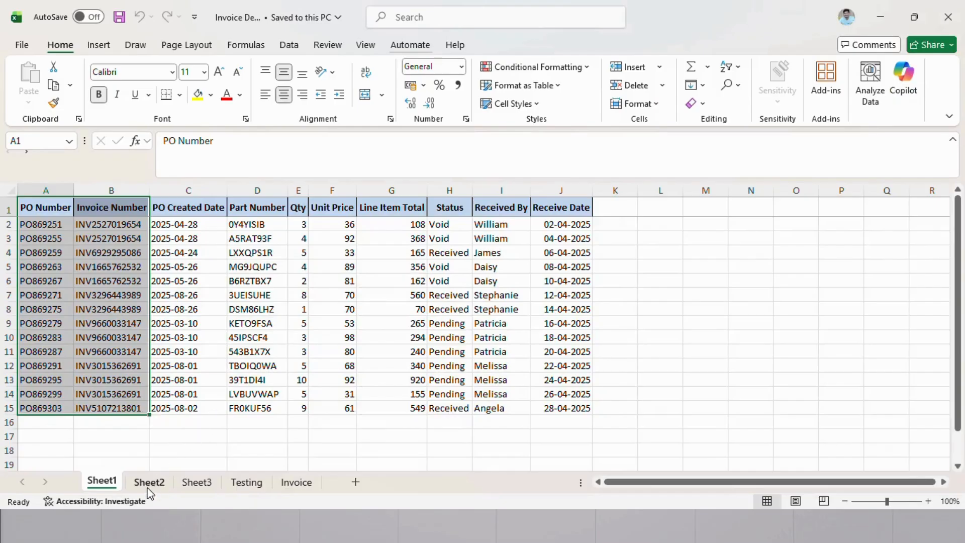
pyautogui.click(149, 483)
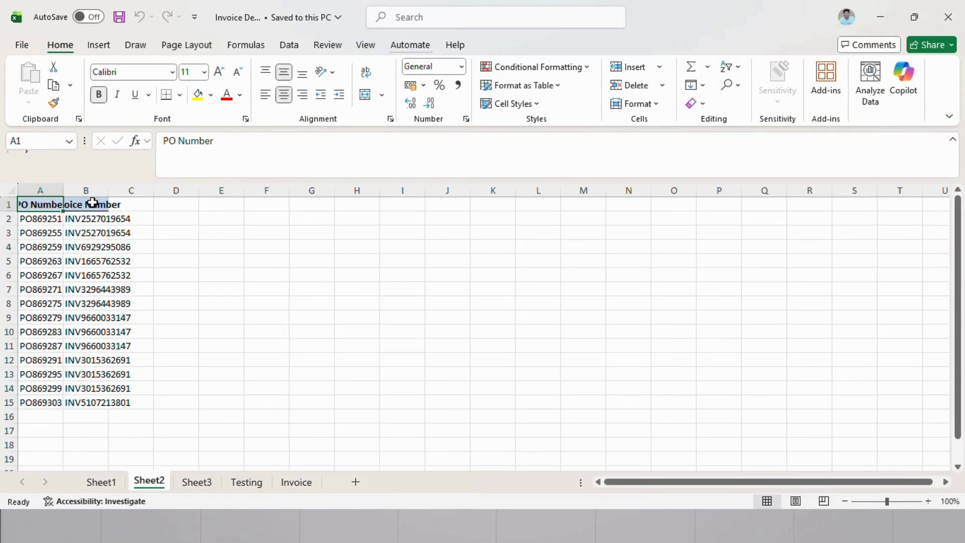
pyautogui.click(92, 202)
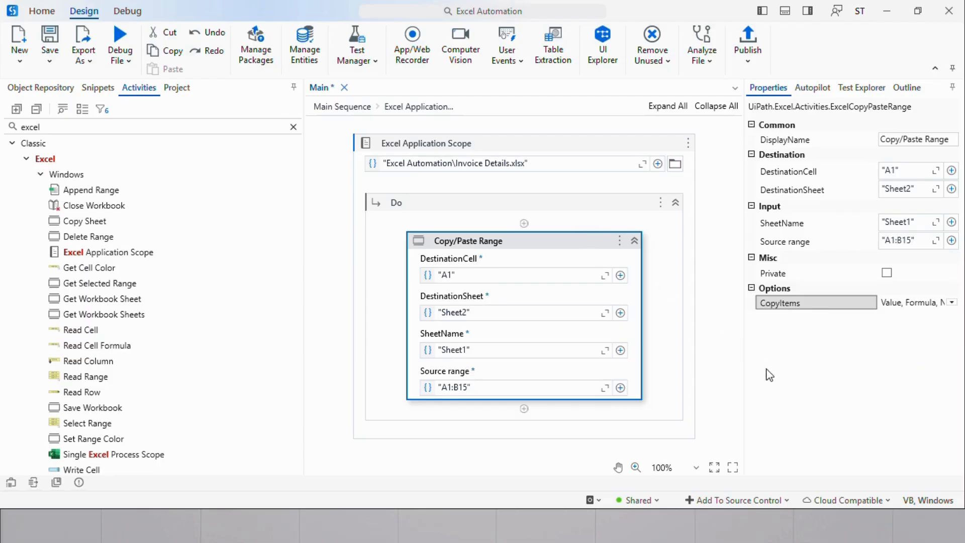
# Return to UiPath Studio and open the CopyItems options of the Copy/Paste Range activity
pyautogui.click(951, 302)
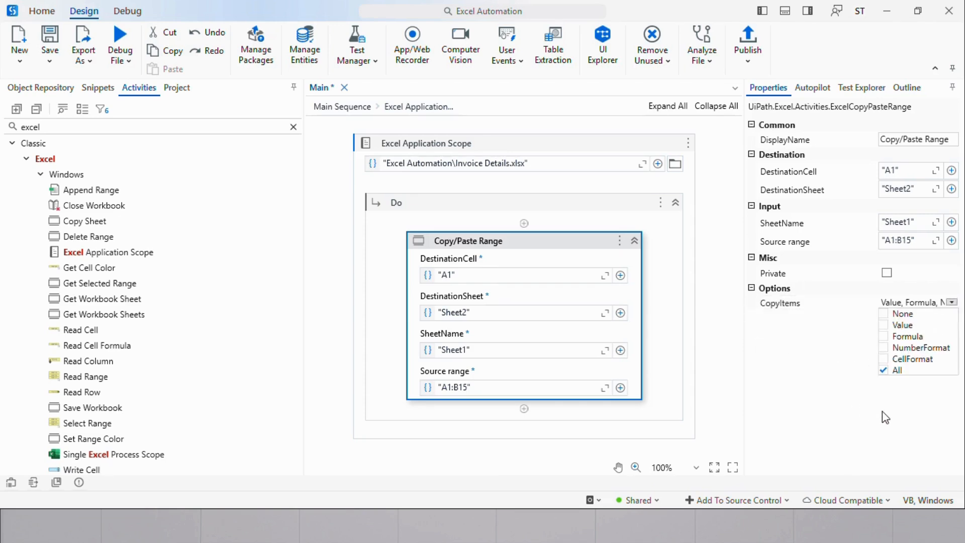